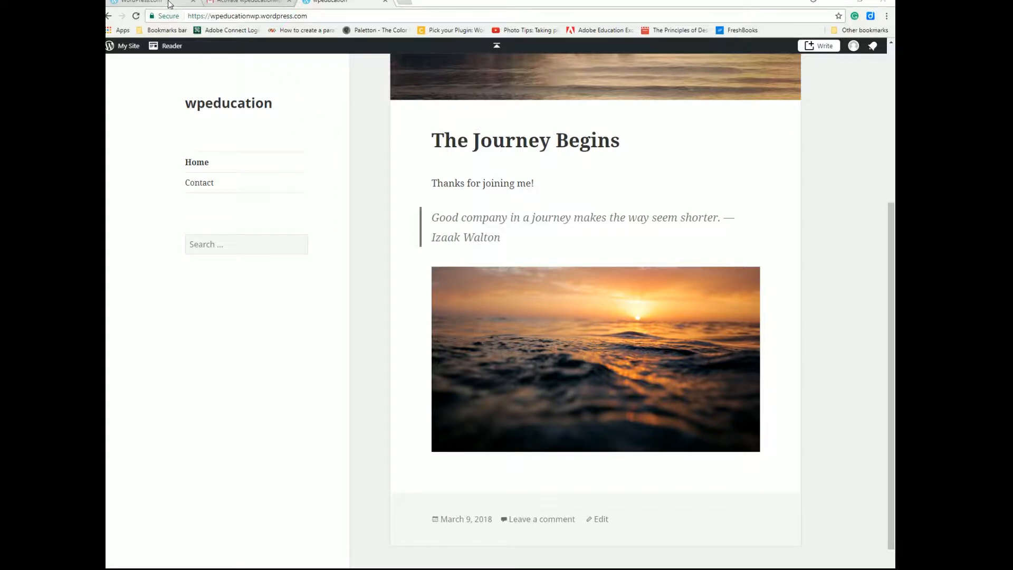
# Open the wpeducation site's list of pages and start a new page.
pyautogui.click(156, 3)
pyautogui.click(324, 5)
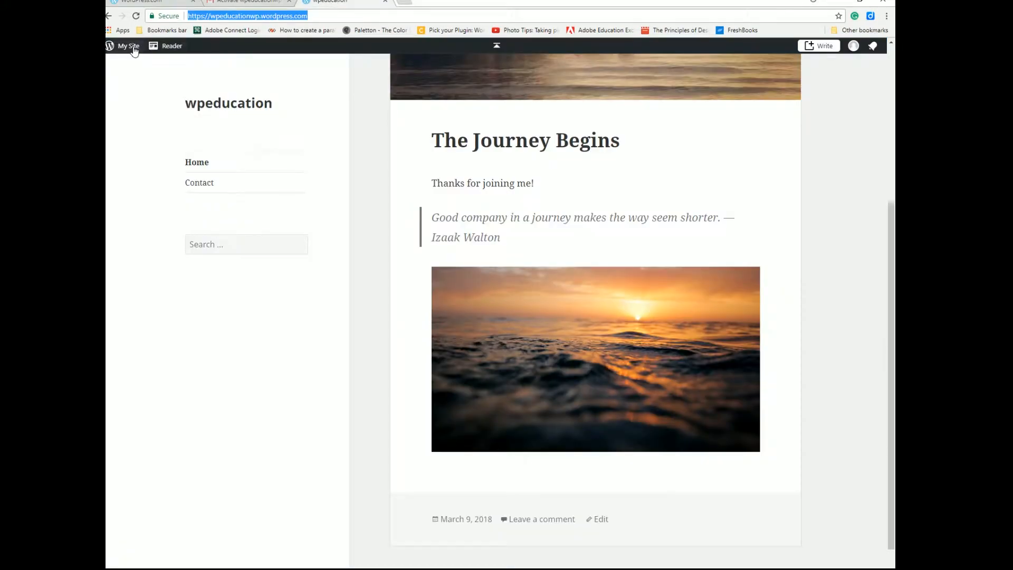
pyautogui.click(131, 48)
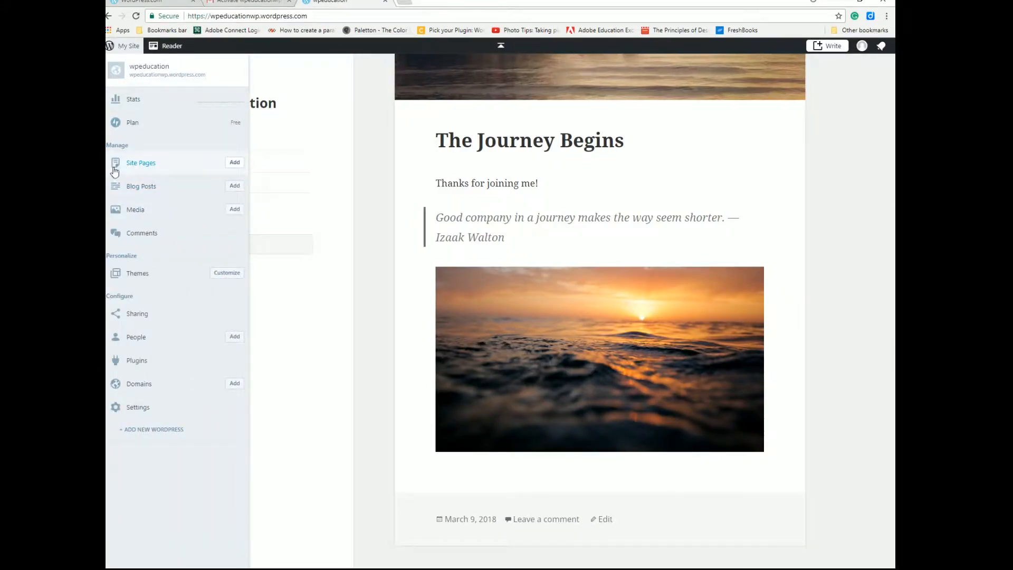
pyautogui.click(115, 165)
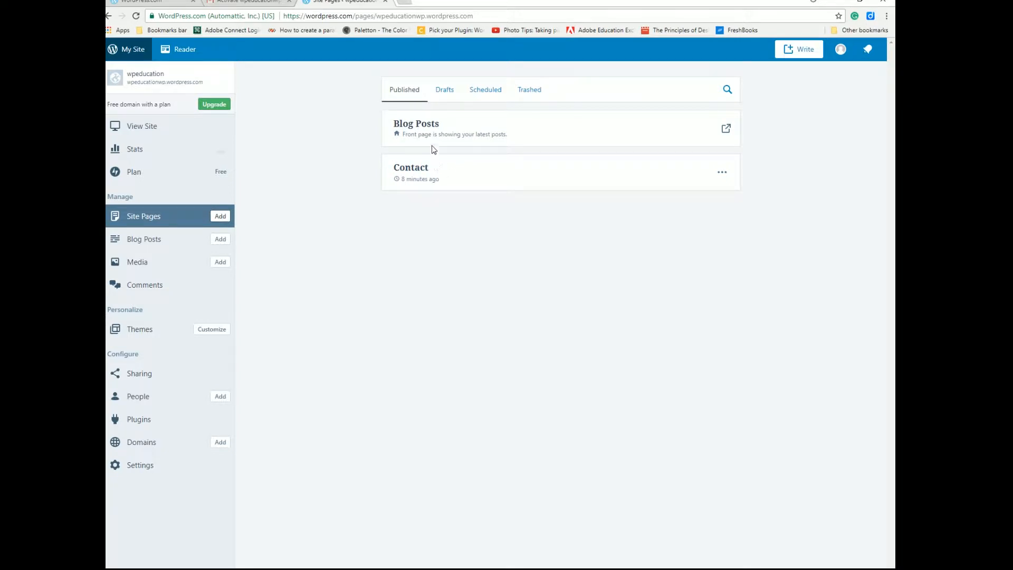
pyautogui.click(224, 217)
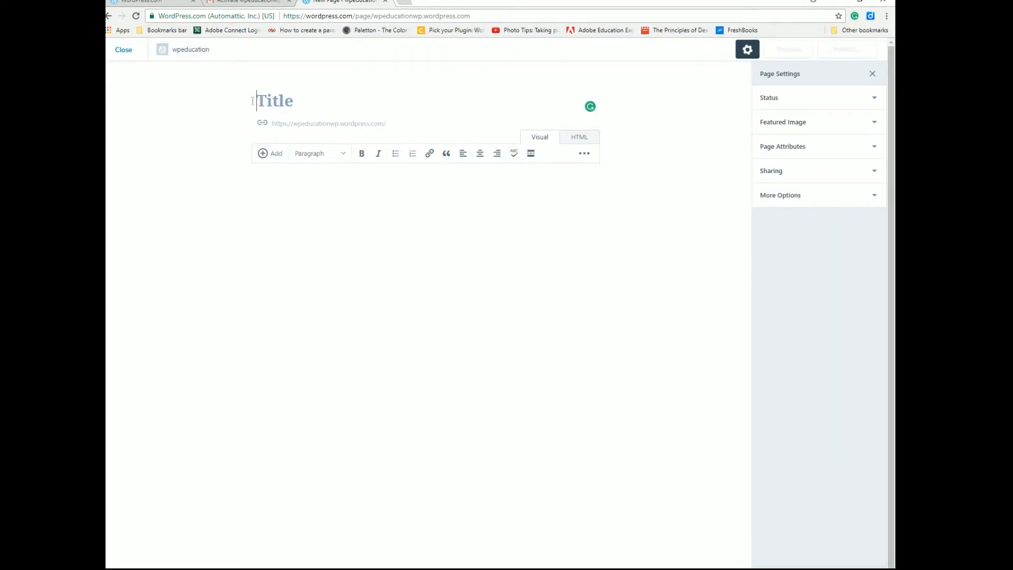
# Title the new page "Home" and dismiss the editor's welcome tour.
pyautogui.click(293, 105)
pyautogui.write('H')
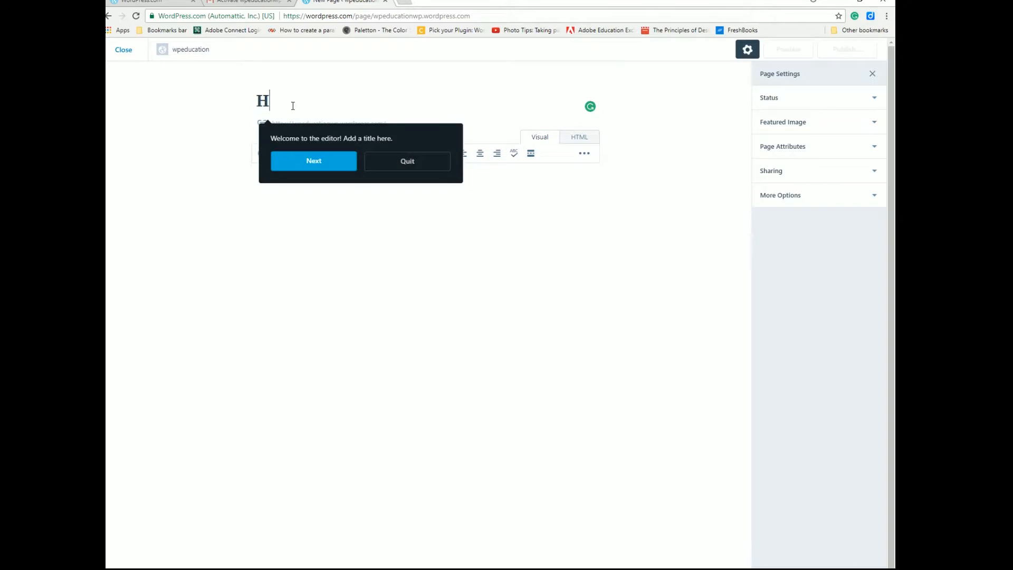
pyautogui.write('ome')
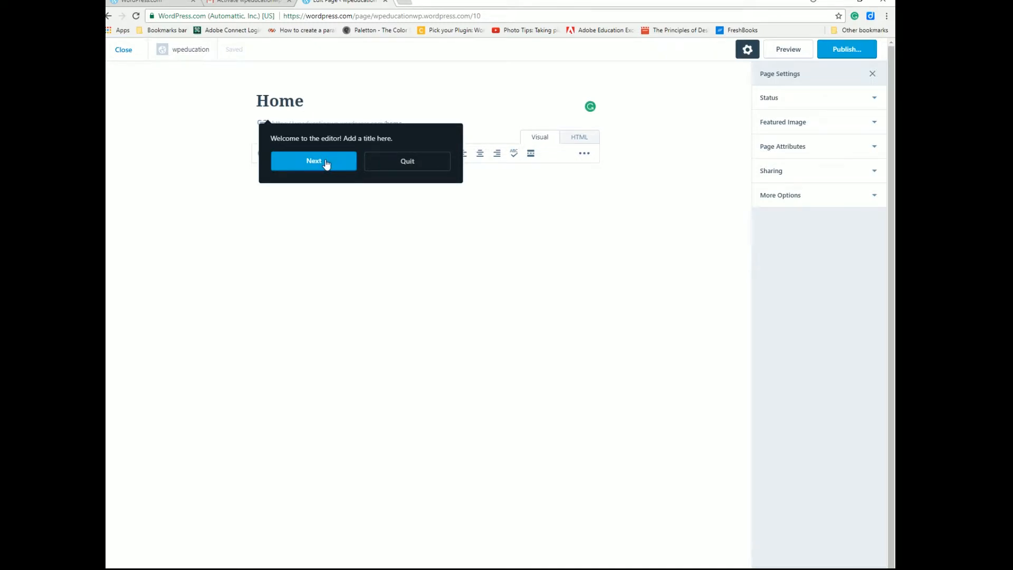
pyautogui.click(326, 164)
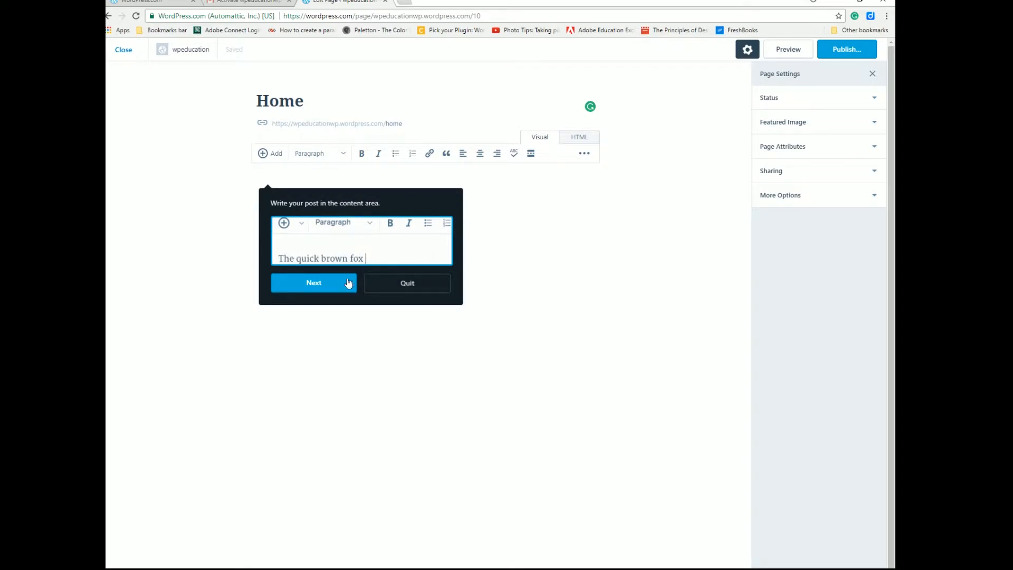
pyautogui.click(328, 288)
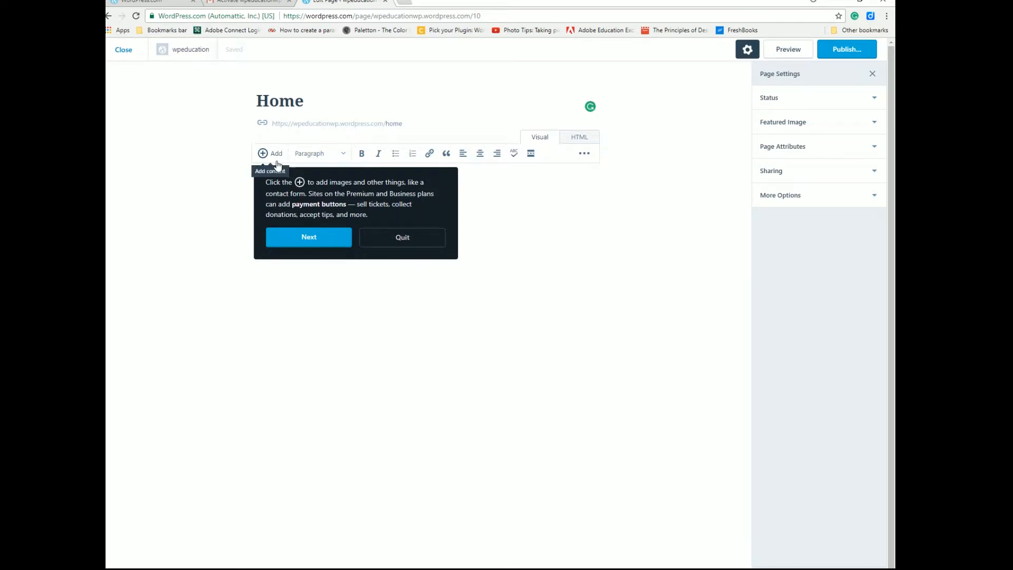
pyautogui.click(402, 237)
# Write "This is our WordPress.com Homepage." as the page's body text, accepting the suggested correction "Homepage".
pyautogui.click(305, 192)
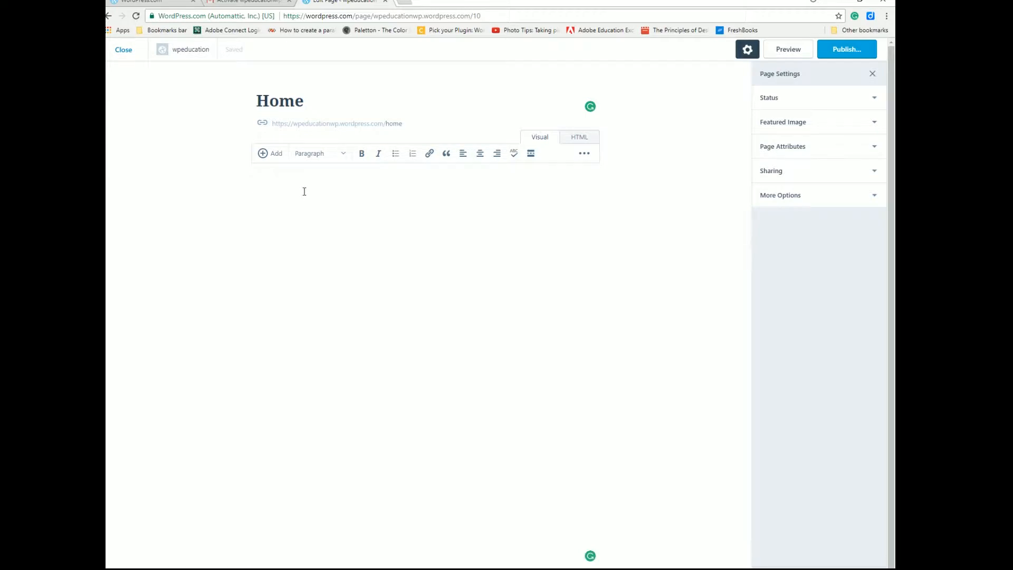
pyautogui.write('This ')
pyautogui.write('is our Wordpre')
pyautogui.write('re')
pyautogui.write('Hom')
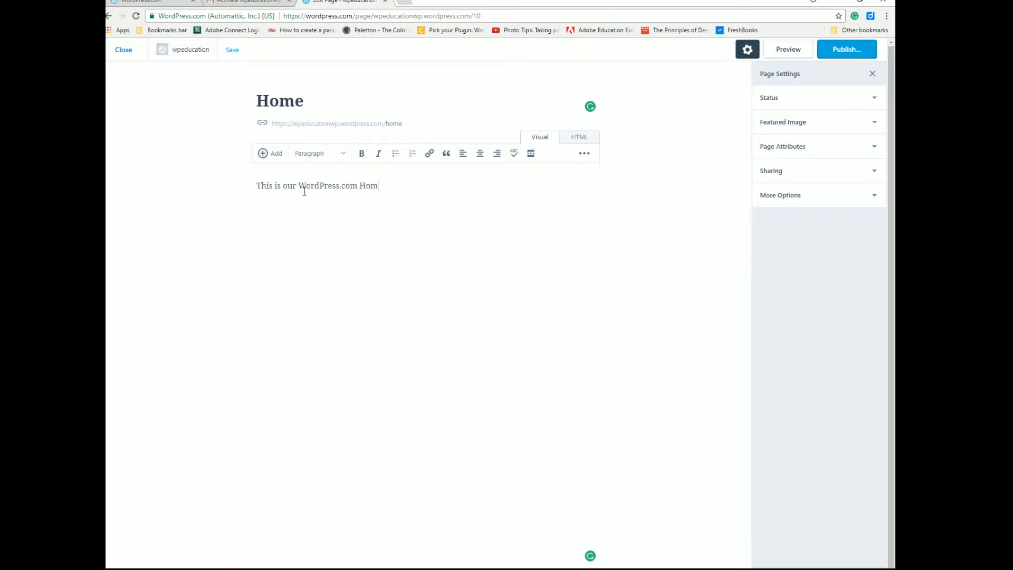
pyautogui.write('e page.')
pyautogui.moveTo(389, 186)
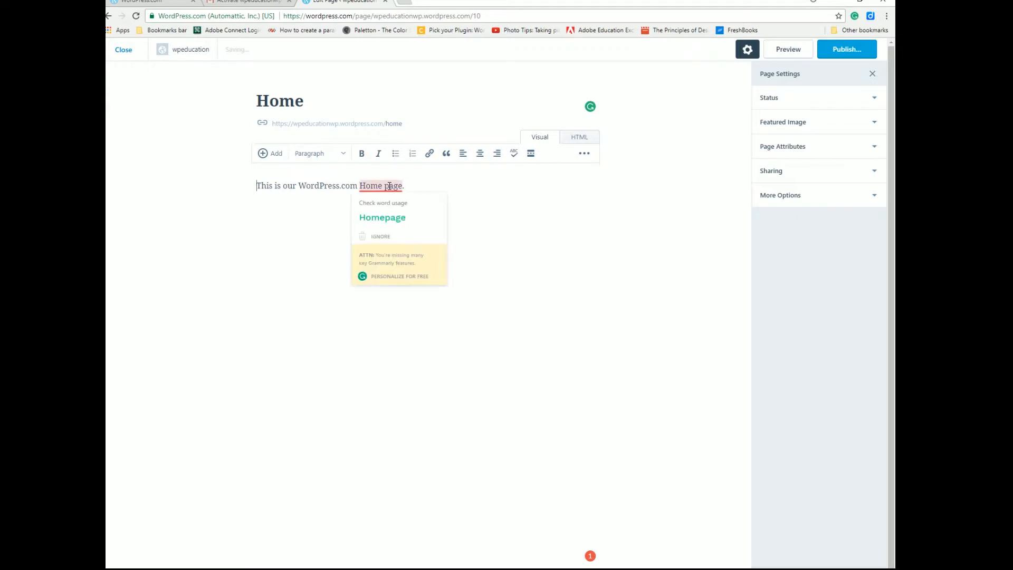
pyautogui.click(393, 217)
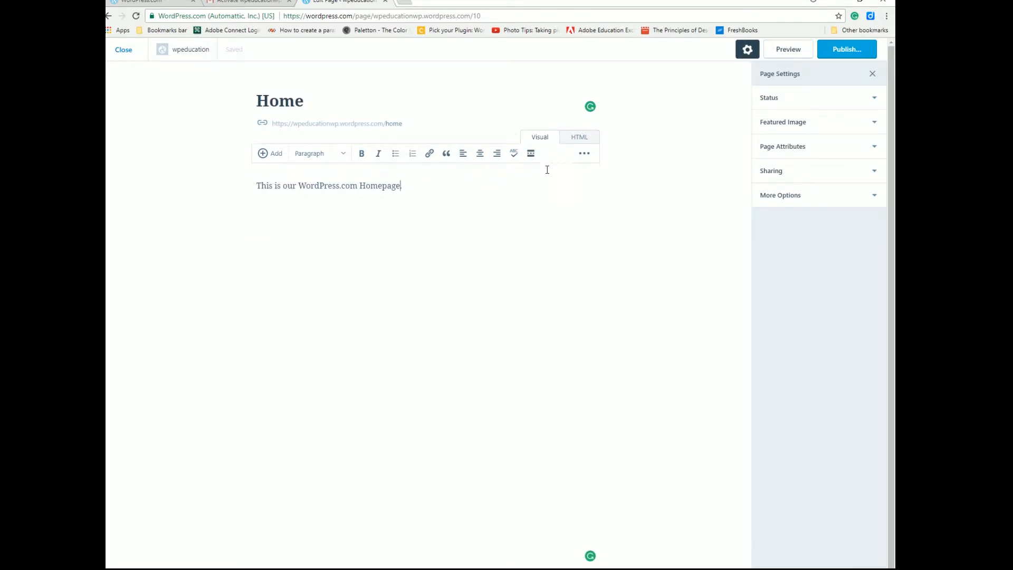
# Examine the page content in the HTML view and the editor's advanced formatting tools, returning to the basic visual editor.
pyautogui.click(580, 138)
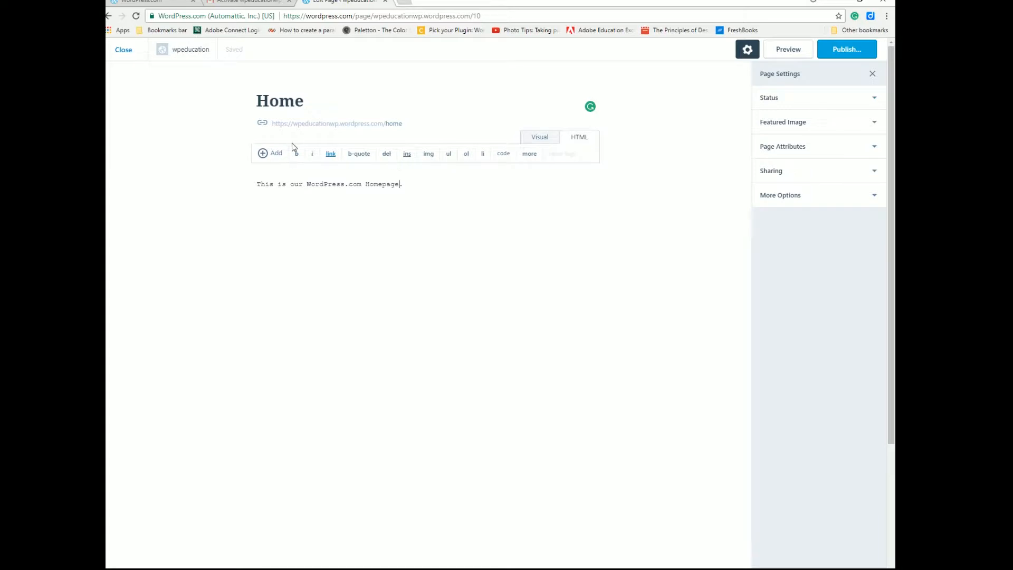
pyautogui.click(543, 138)
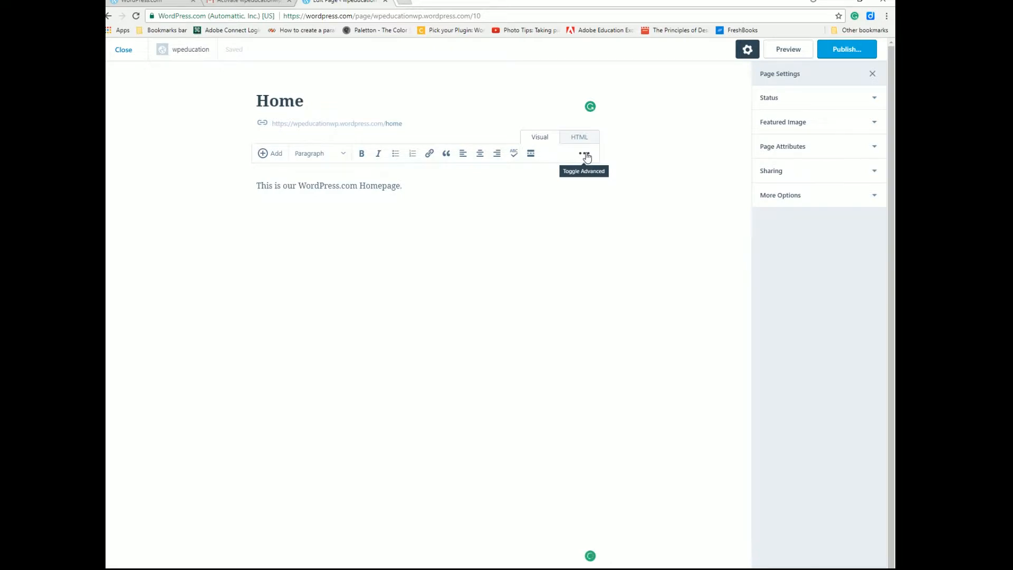
pyautogui.click(585, 155)
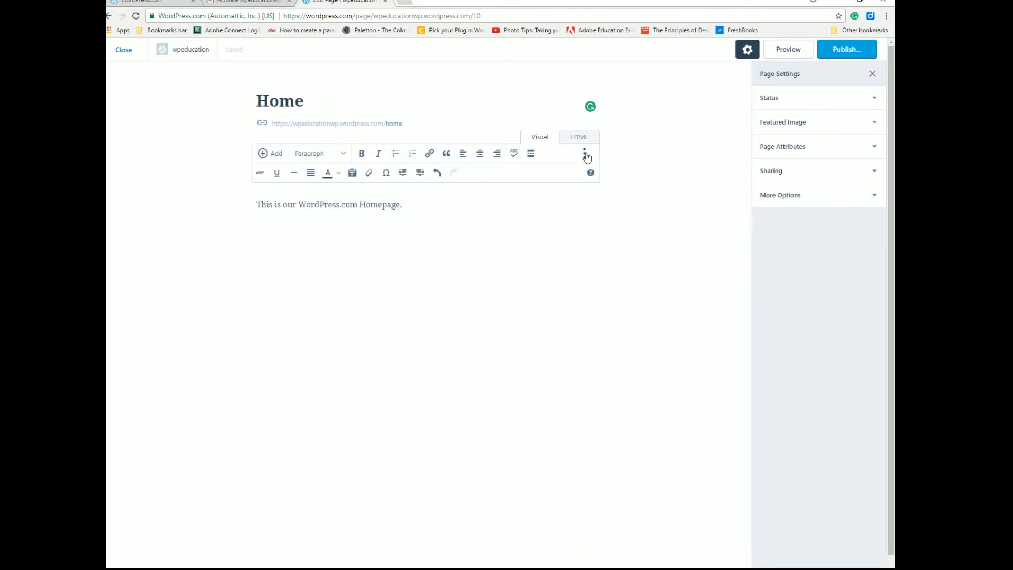
pyautogui.click(586, 155)
pyautogui.click(585, 155)
pyautogui.click(585, 155)
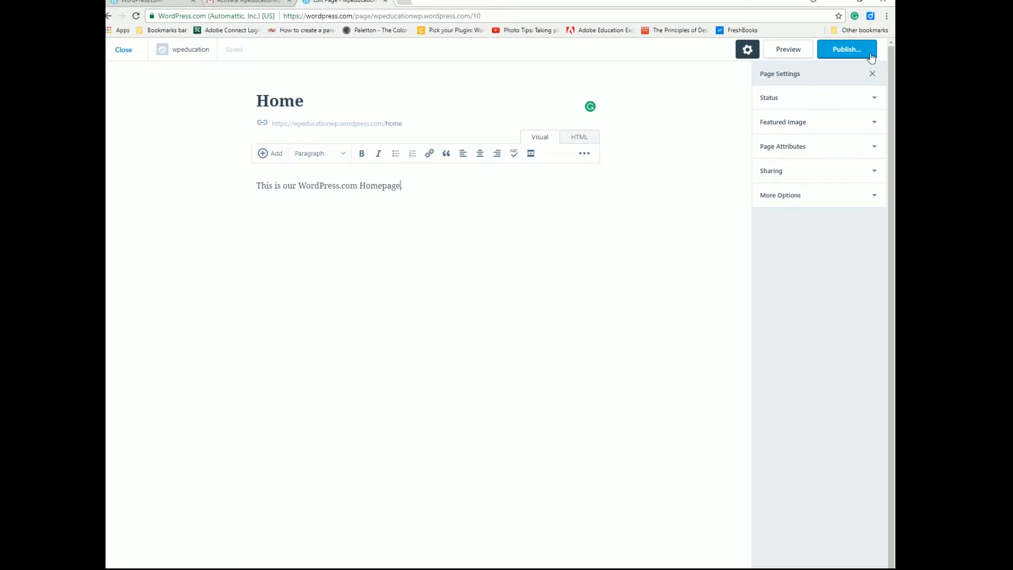
# Preview the Home page in the Desktop, Tablet and Phone layouts, and return to the editor.
pyautogui.click(788, 52)
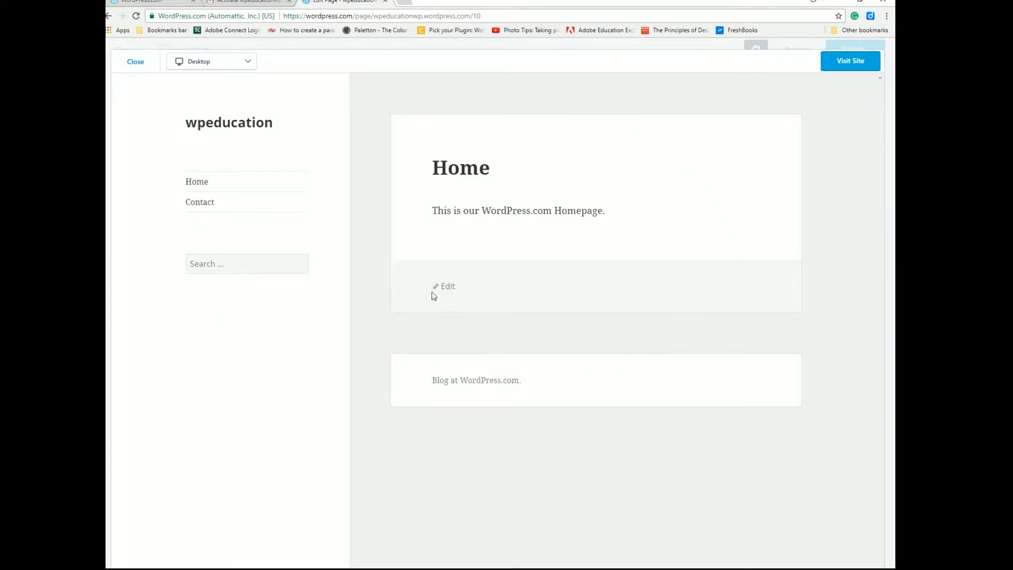
pyautogui.click(245, 62)
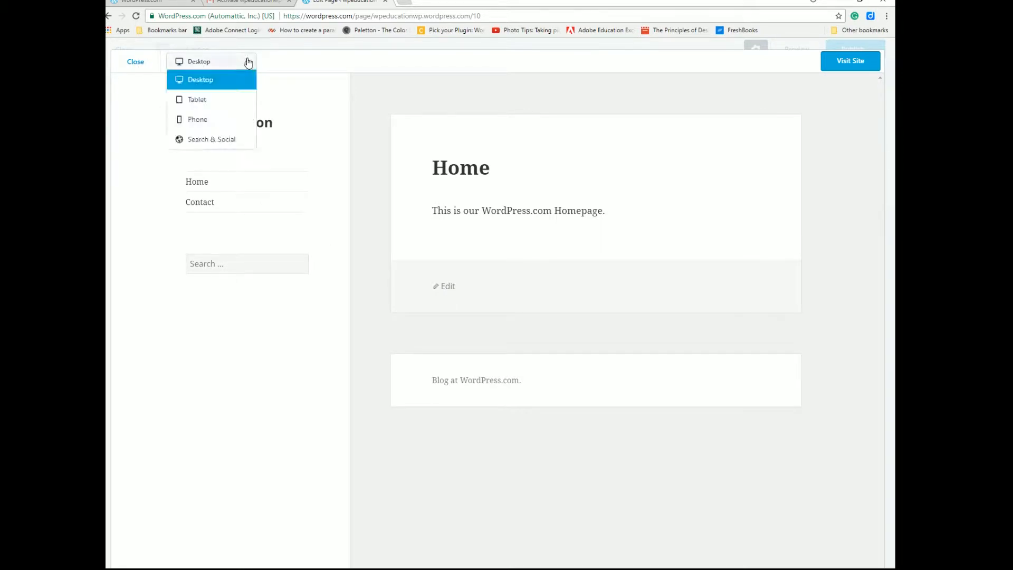
pyautogui.click(208, 103)
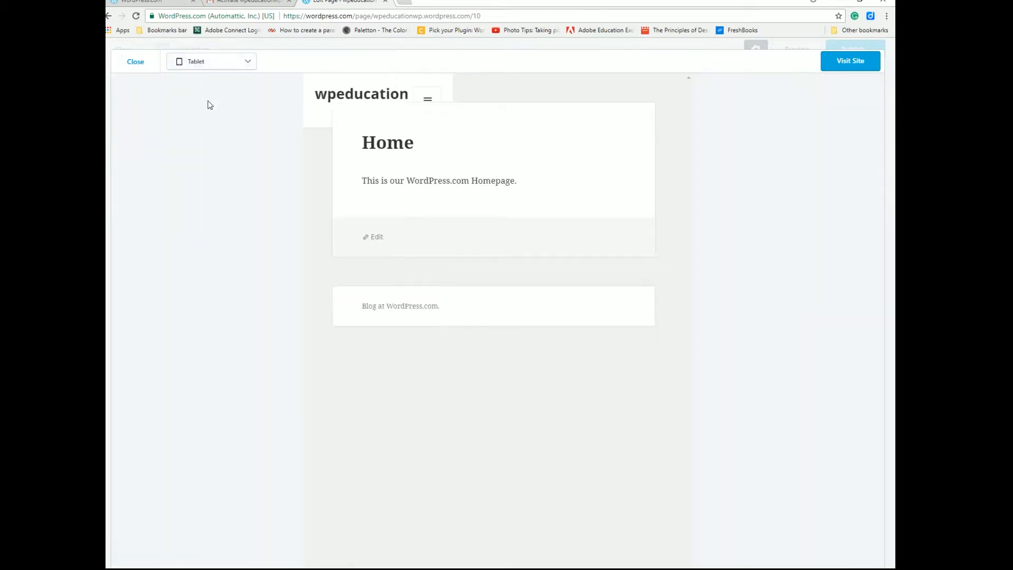
pyautogui.click(247, 64)
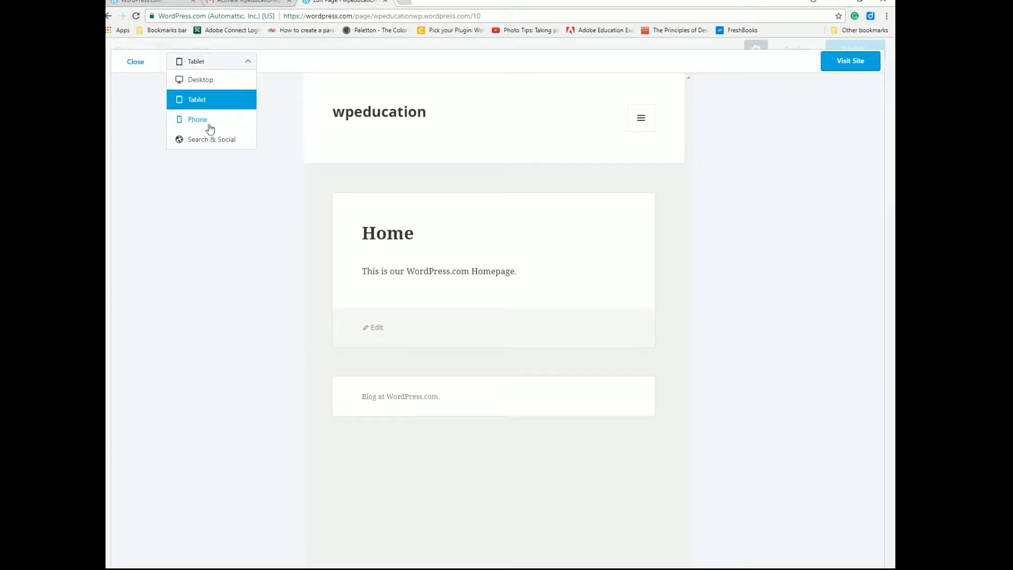
pyautogui.click(202, 124)
pyautogui.click(135, 62)
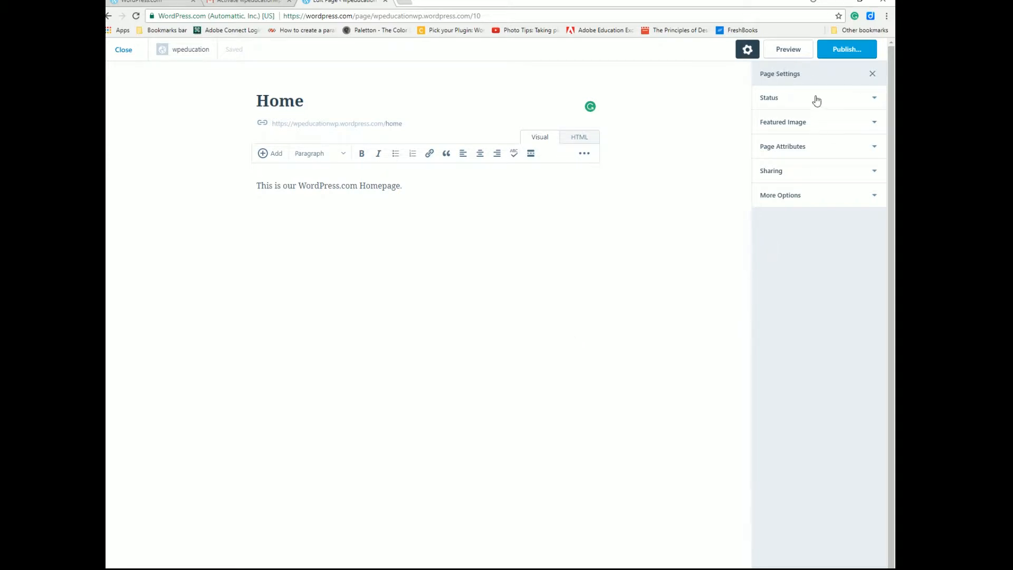
# Examine the Home page's status settings, including the publishing schedule calendar and the visibility choices.
pyautogui.click(874, 101)
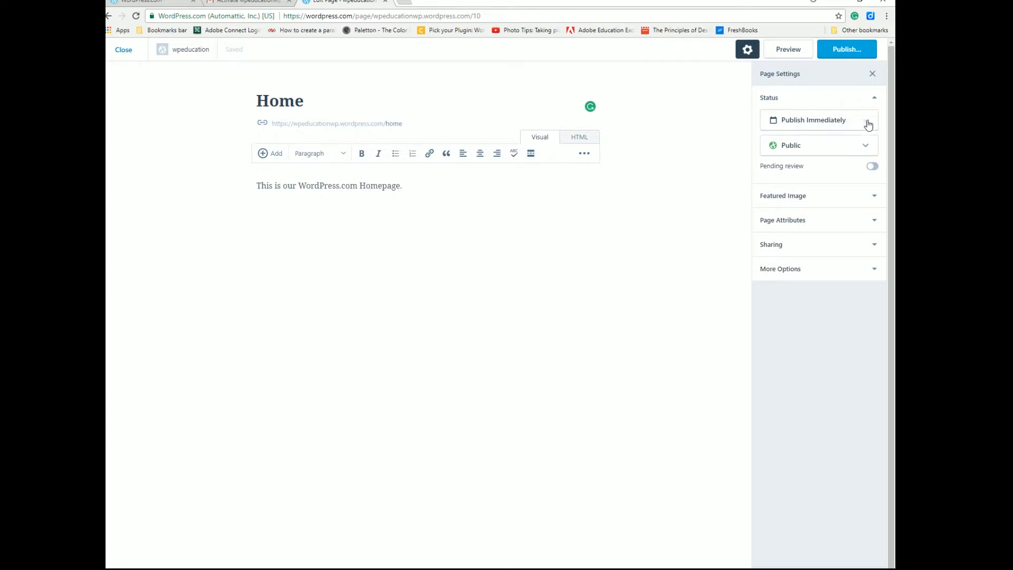
pyautogui.click(864, 122)
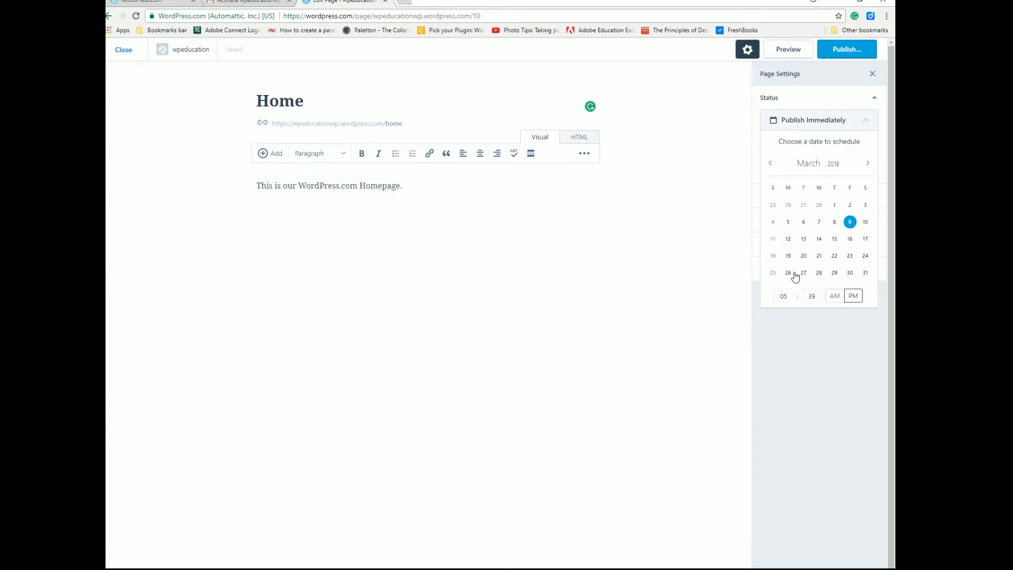
pyautogui.click(803, 103)
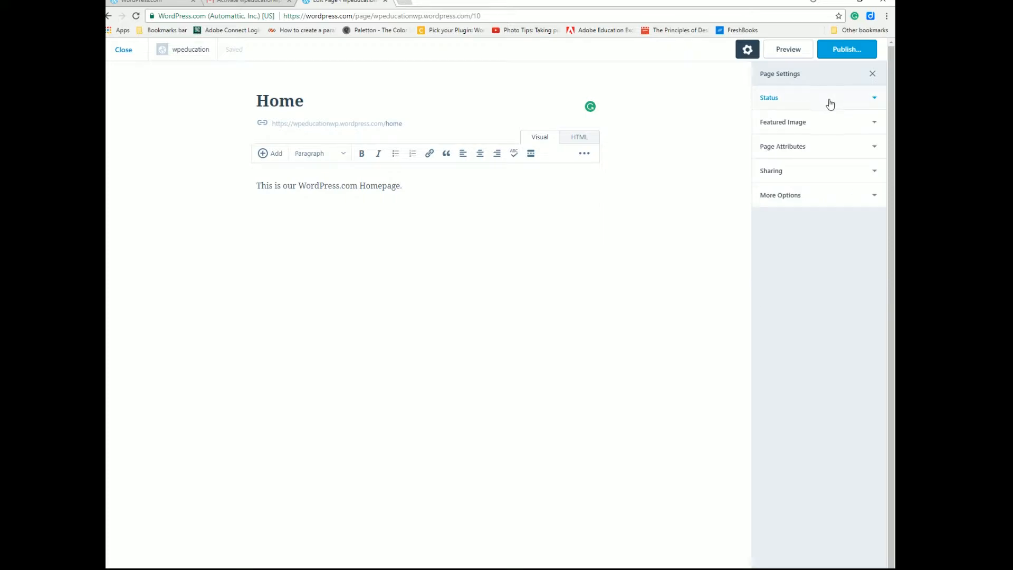
pyautogui.click(873, 99)
pyautogui.click(865, 148)
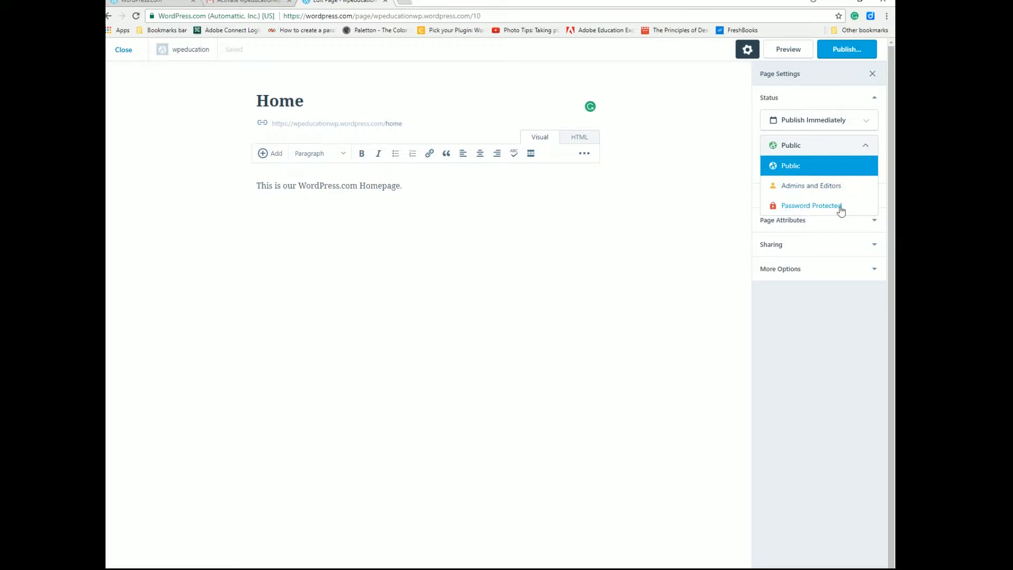
pyautogui.click(864, 146)
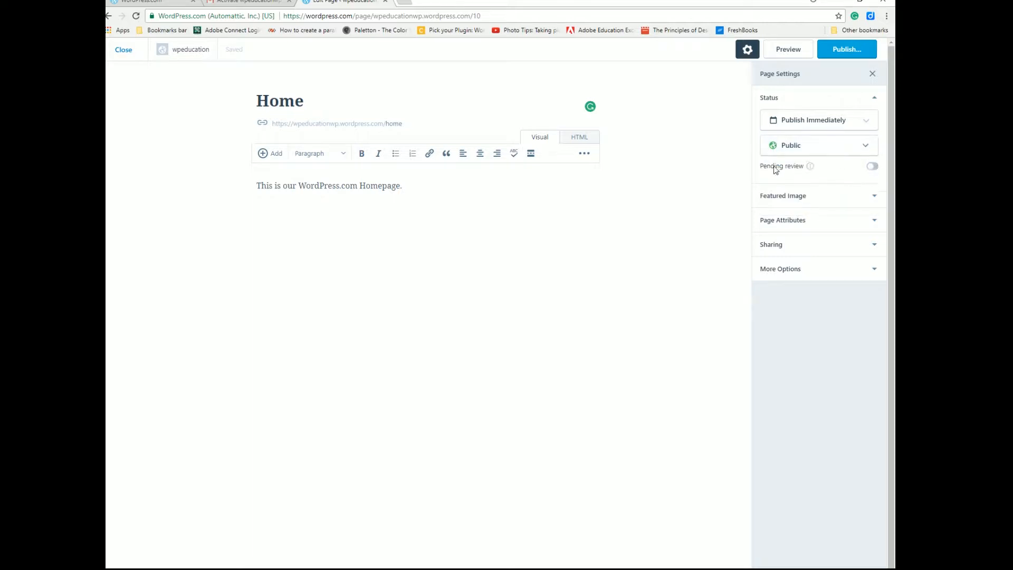
# Try marking the page as pending review and limiting it to Admins and Editors, declining to publish it privately.
pyautogui.click(872, 167)
pyautogui.click(863, 150)
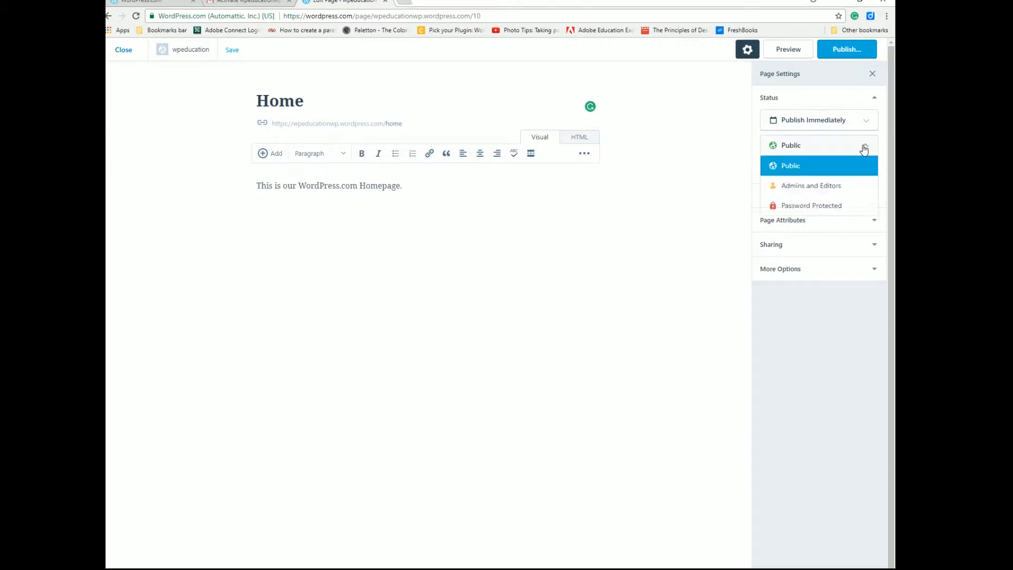
pyautogui.click(831, 183)
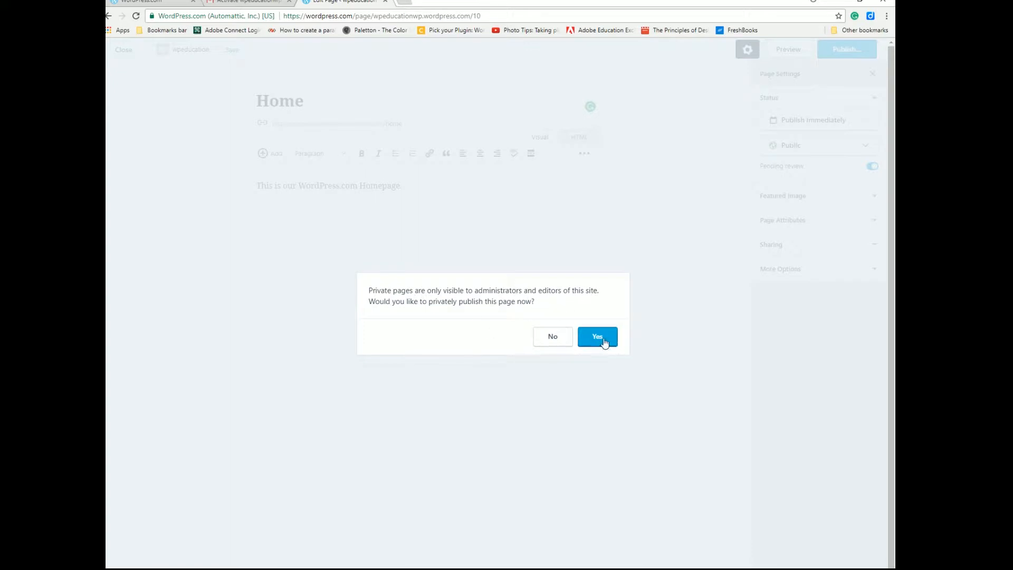
pyautogui.click(552, 338)
pyautogui.click(873, 166)
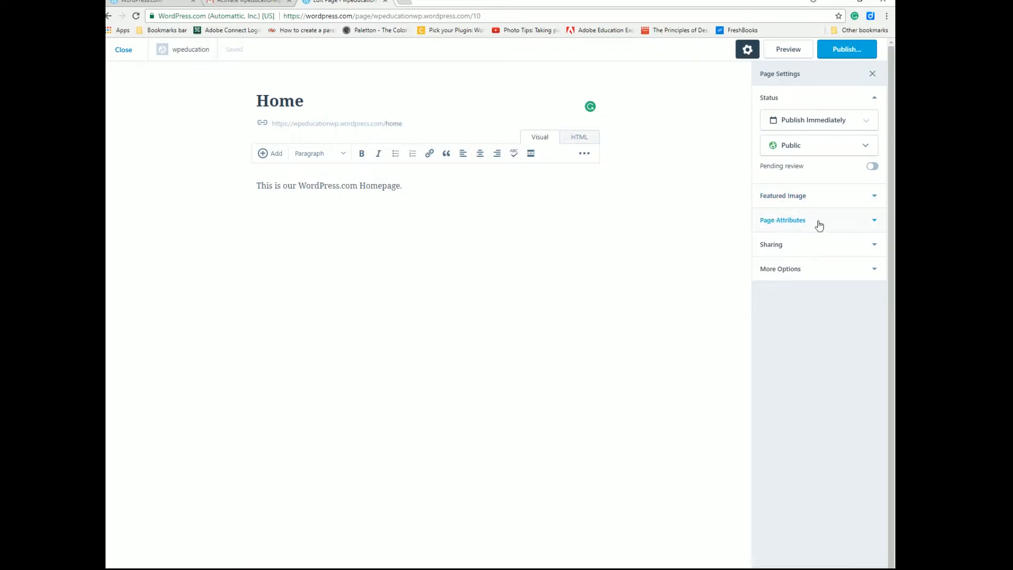
# Examine the page's sharing settings and the additional options for slug, excerpt, location and discussion.
pyautogui.click(874, 249)
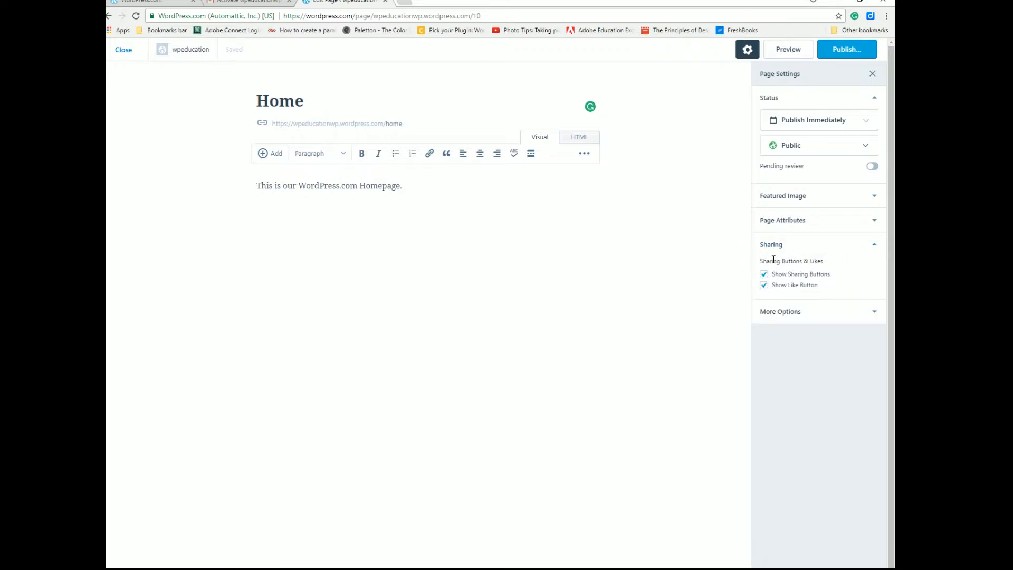
pyautogui.click(871, 245)
pyautogui.click(873, 269)
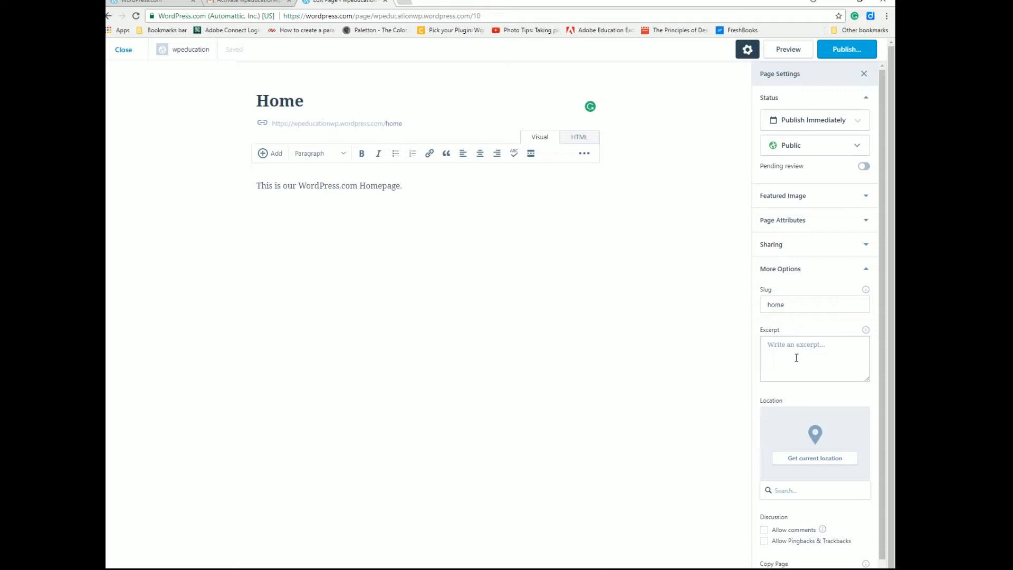
pyautogui.scroll(-1, 797, 358)
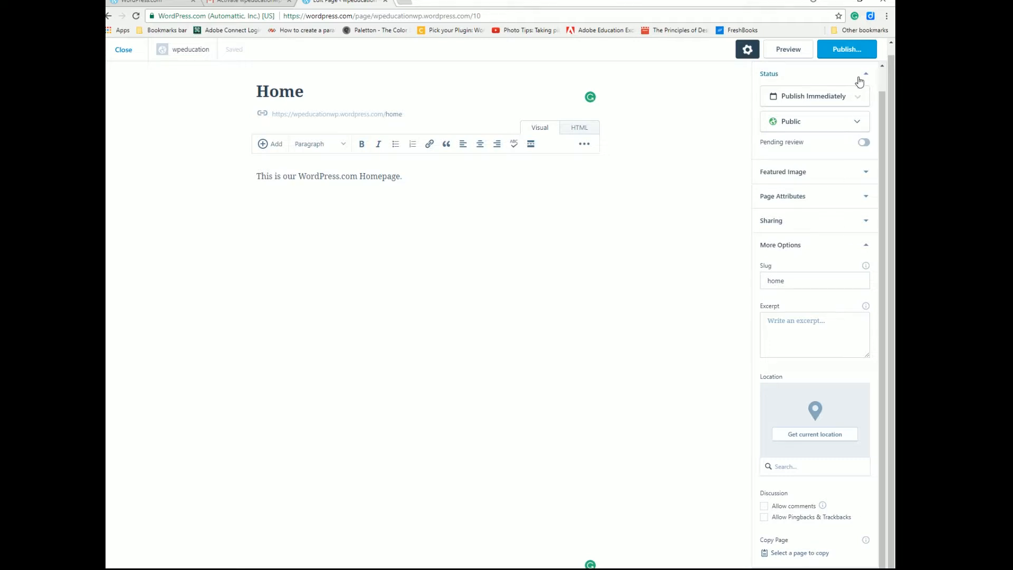
pyautogui.click(866, 248)
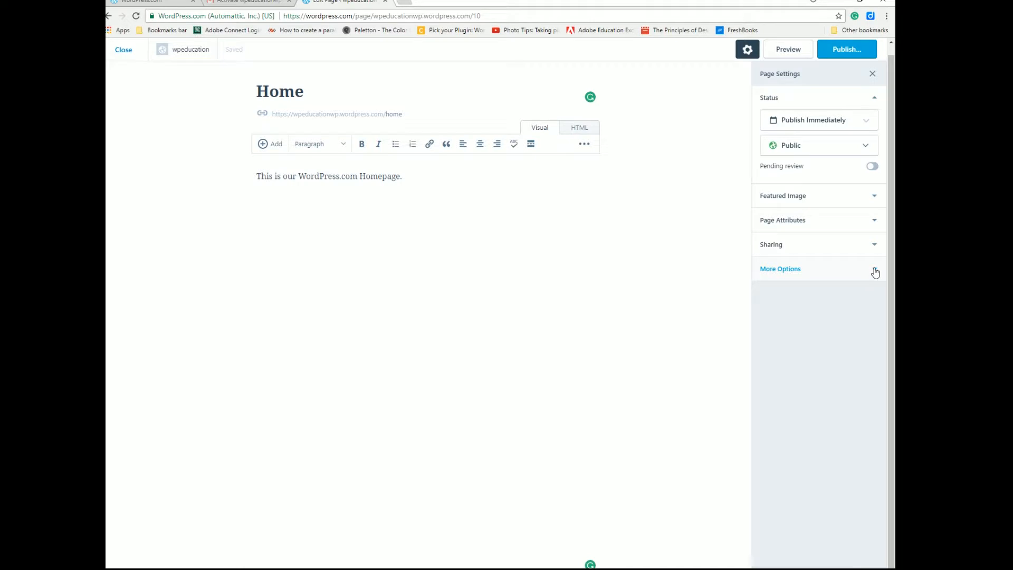
pyautogui.click(875, 272)
pyautogui.click(870, 273)
# Publish the Home page immediately with public visibility.
pyautogui.click(847, 50)
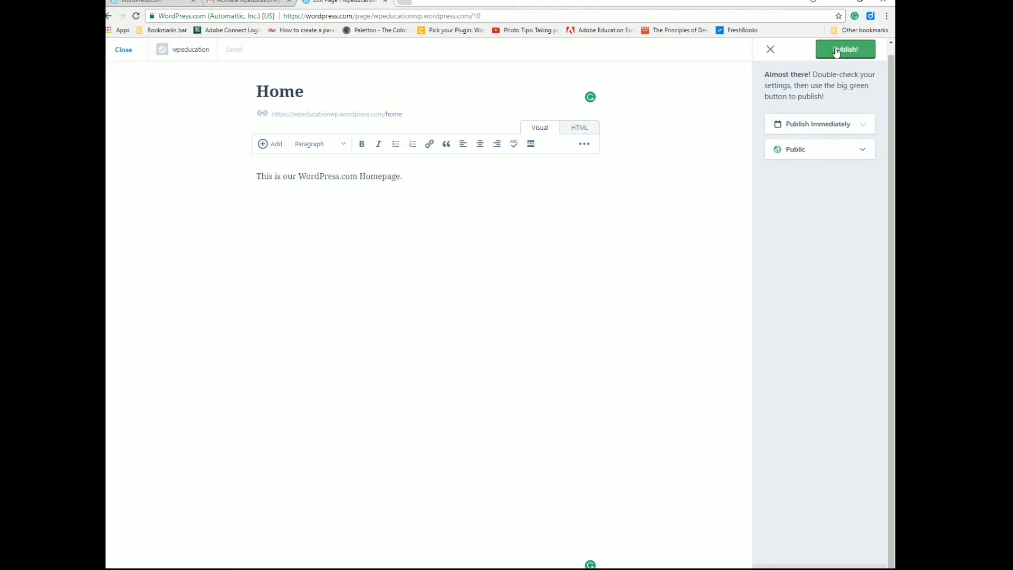
pyautogui.click(836, 51)
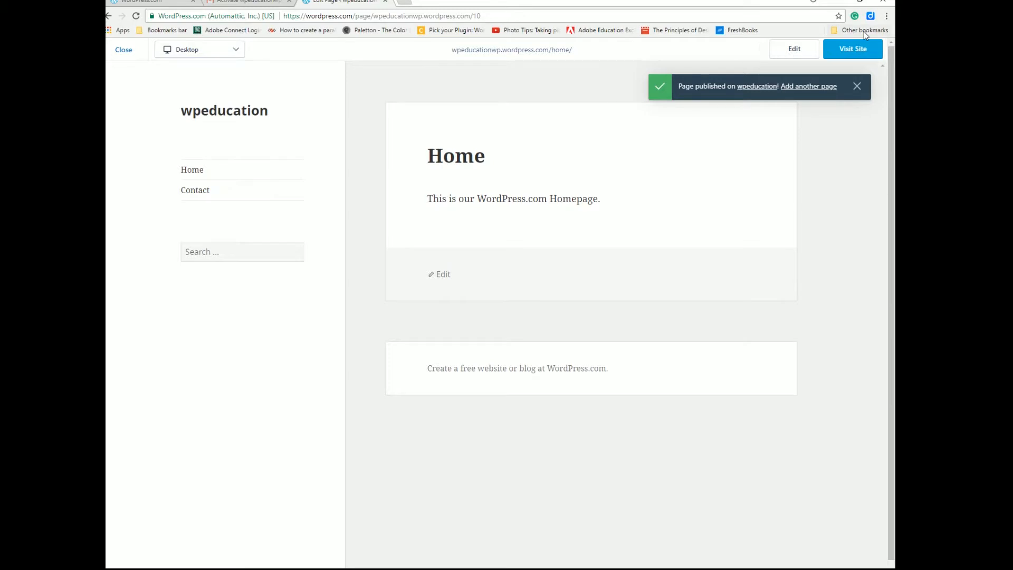
# Check the Home menu link in the published page's preview and leave the page editor for the site's page list.
pyautogui.click(202, 173)
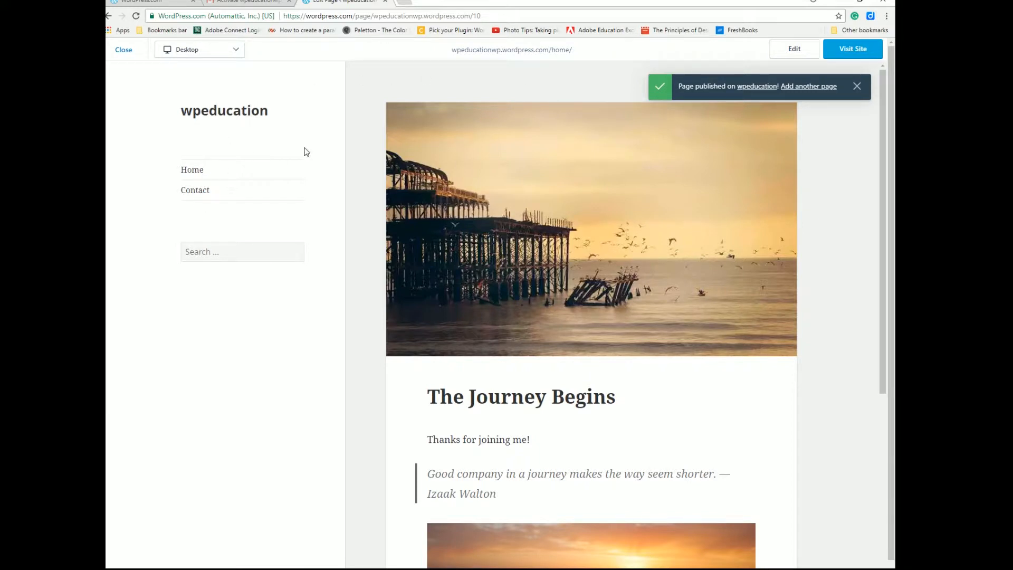
pyautogui.click(129, 53)
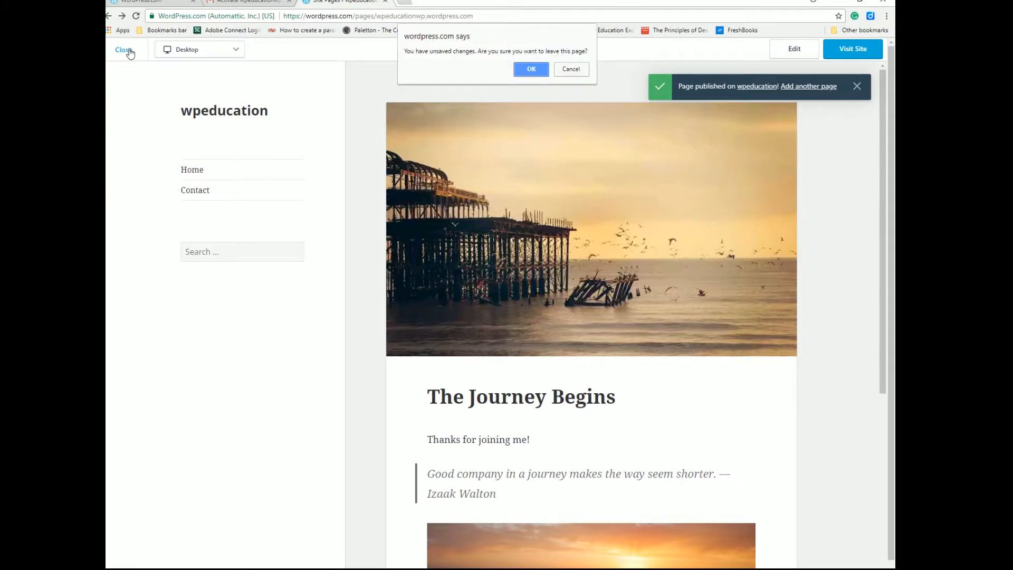
pyautogui.click(530, 69)
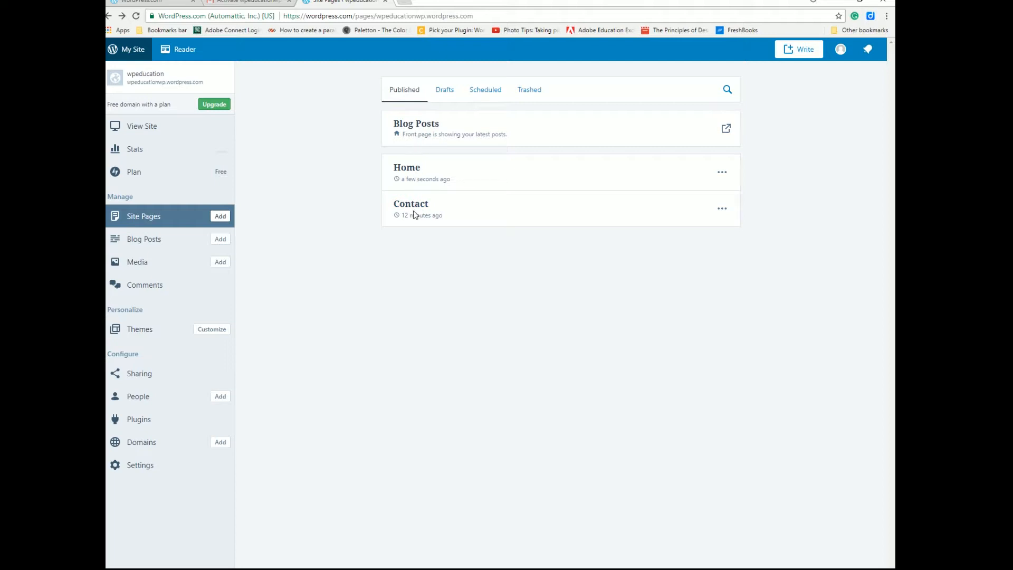
# Open the menu settings in the wpeducation site customizer, dismissing the introductory tip.
pyautogui.click(223, 331)
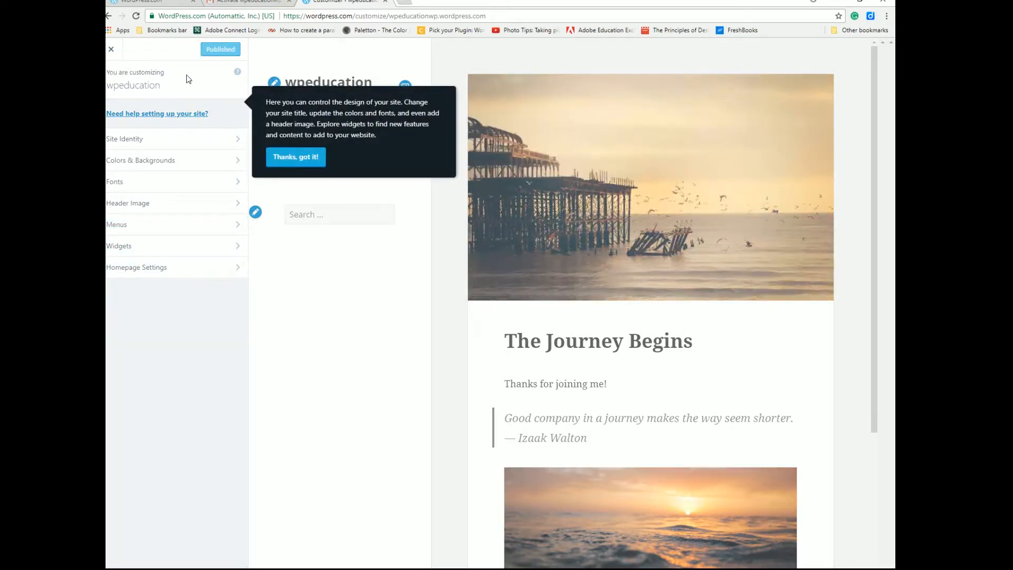
pyautogui.click(309, 159)
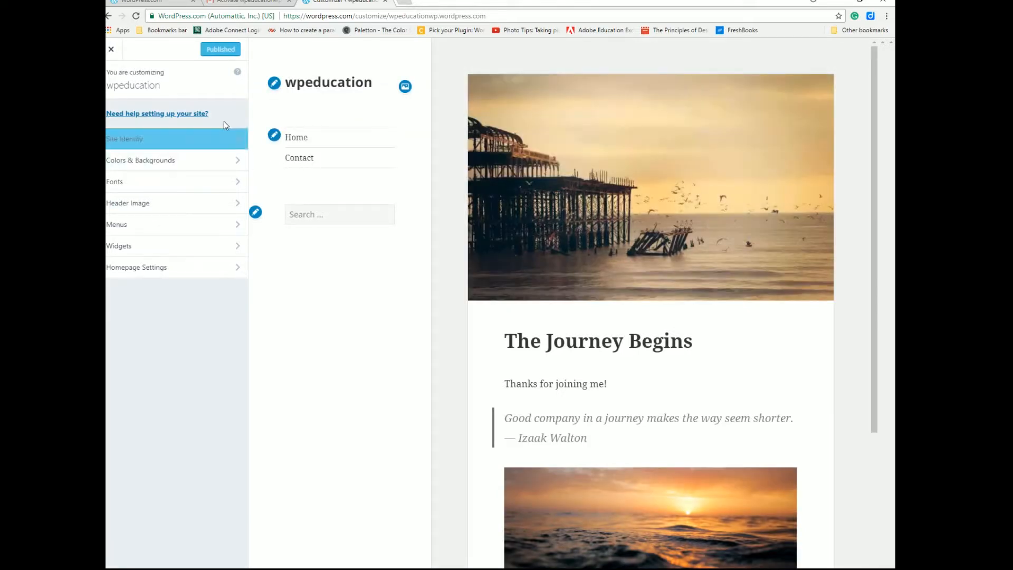
pyautogui.click(239, 227)
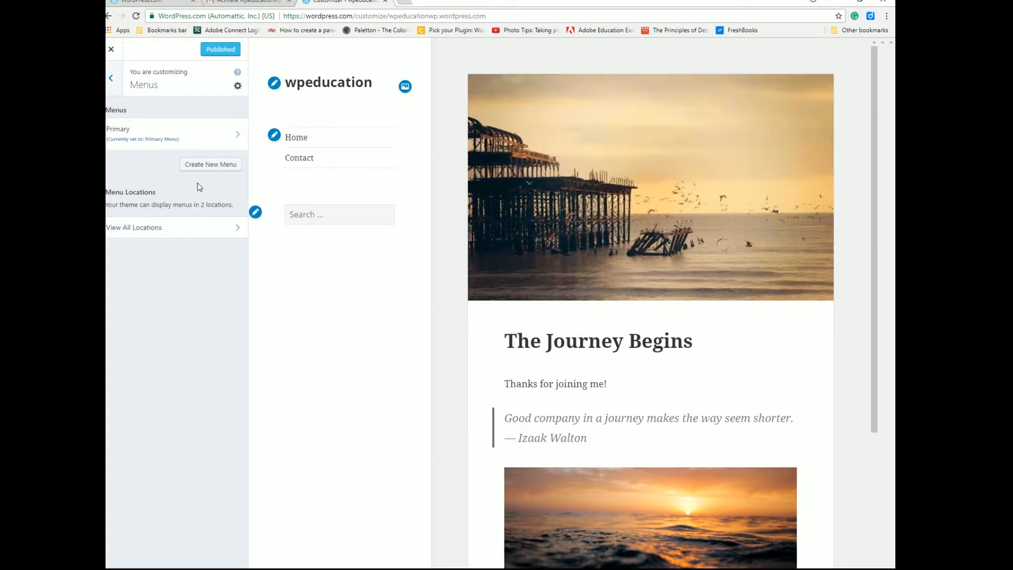
# Create a new menu named topNav and assign it to the Primary Menu location.
pyautogui.click(210, 164)
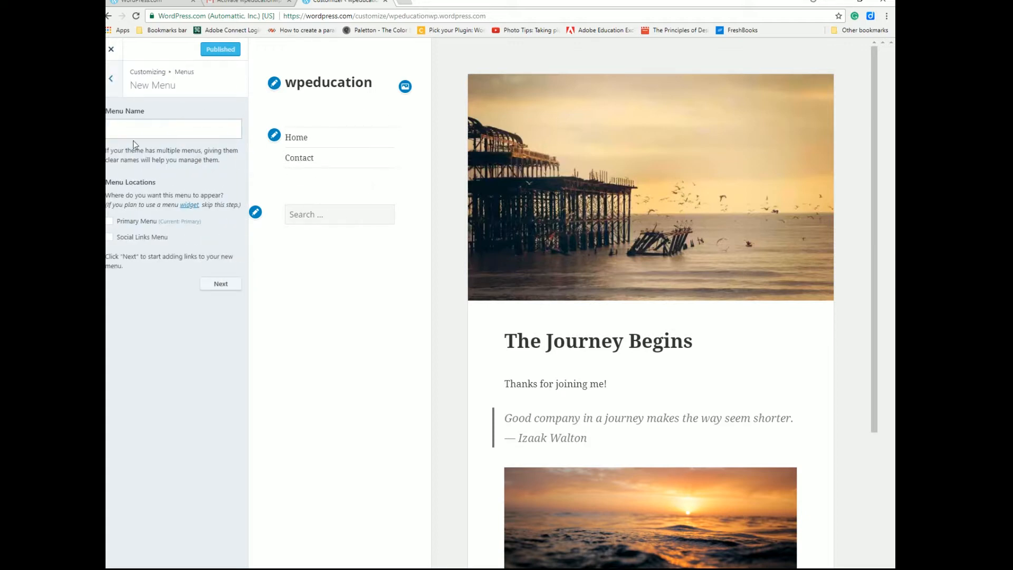
pyautogui.click(131, 130)
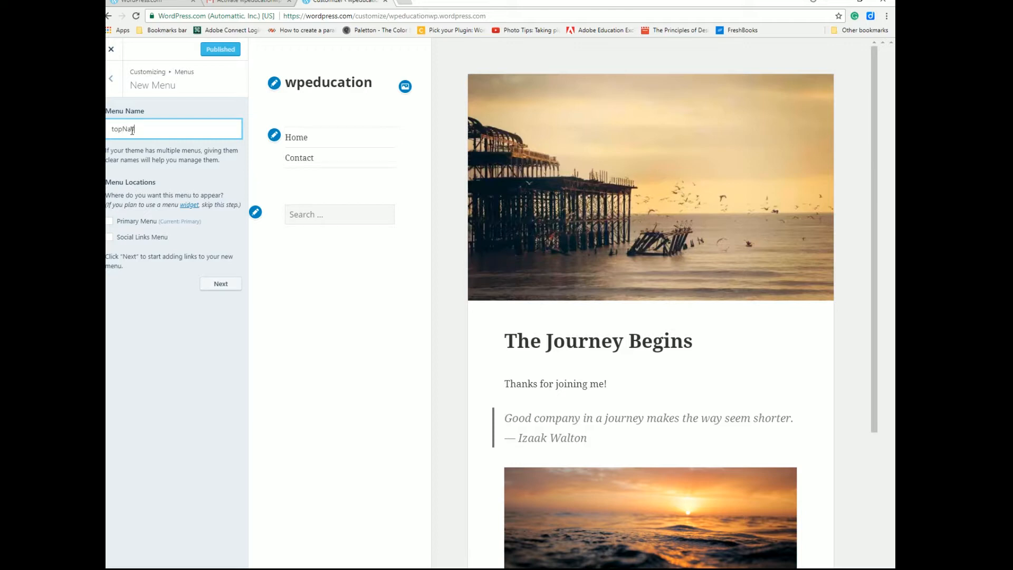
pyautogui.click(141, 118)
pyautogui.click(135, 132)
pyautogui.hotkey('ctrl', 'a')
pyautogui.click(141, 133)
pyautogui.moveTo(138, 132); pyautogui.dragTo(107, 133)
pyautogui.click(110, 222)
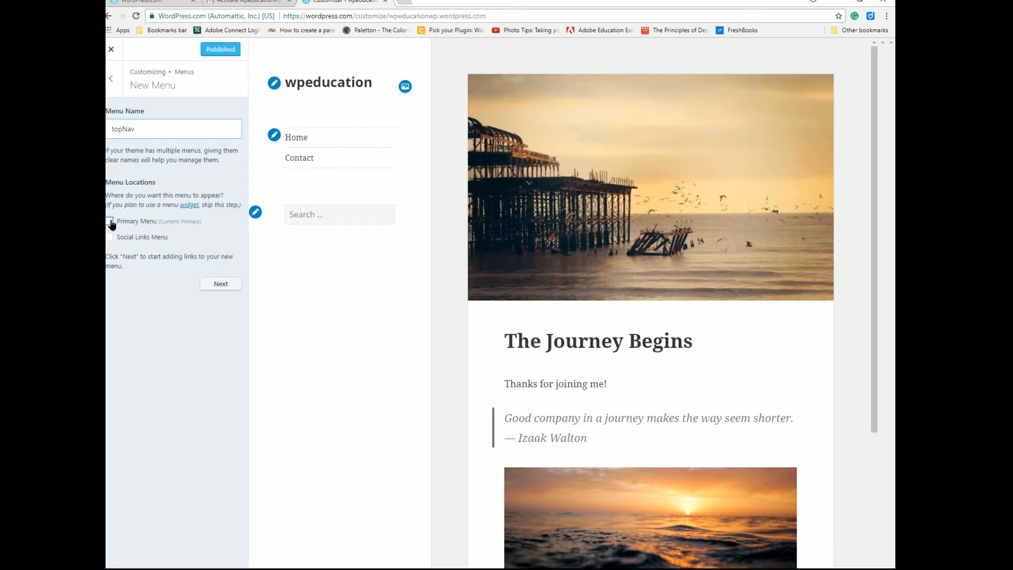
pyautogui.click(109, 222)
pyautogui.click(221, 284)
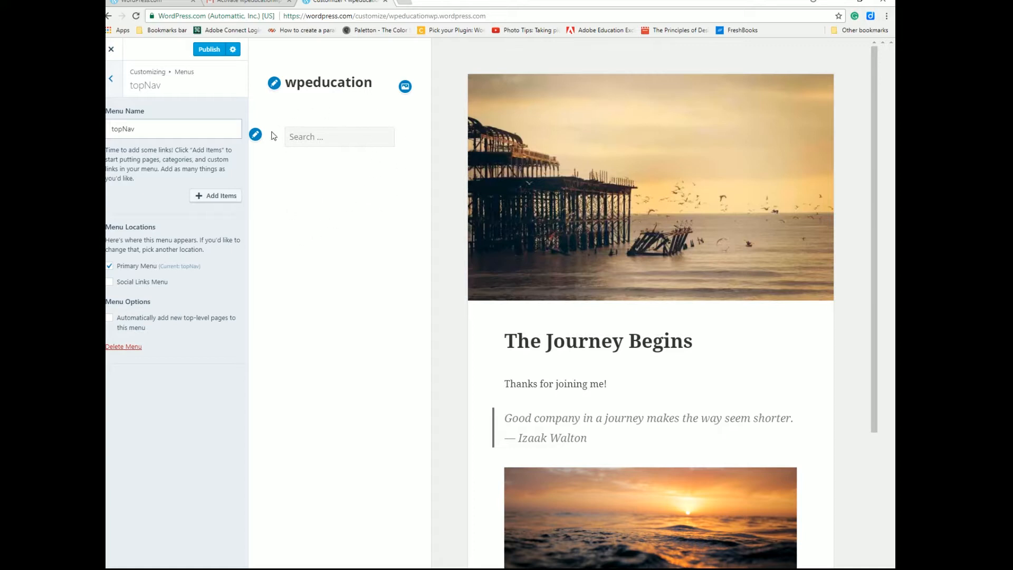
# Add the existing Home and Contact pages to the topNav menu as page items.
pyautogui.click(218, 198)
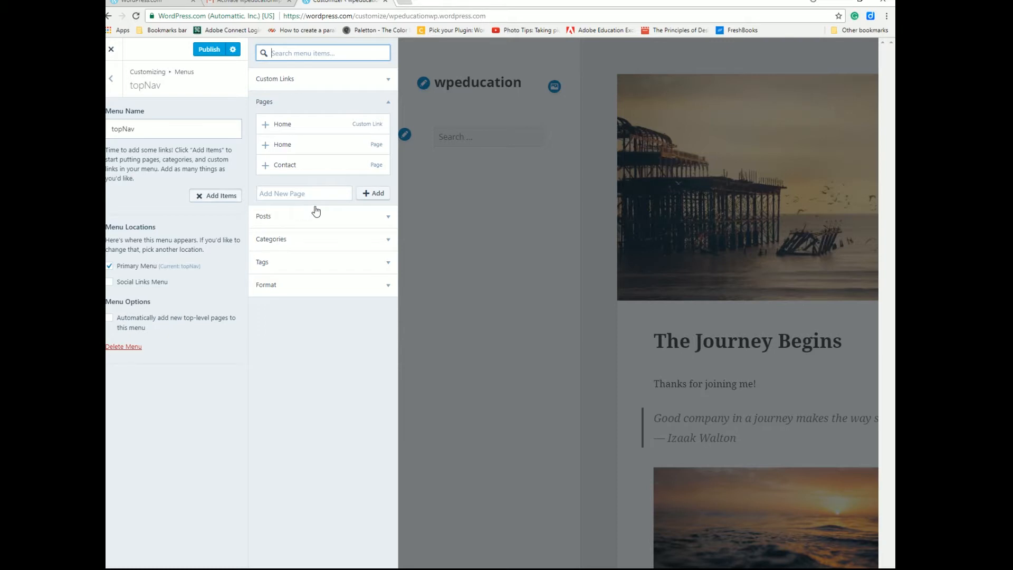
pyautogui.click(286, 150)
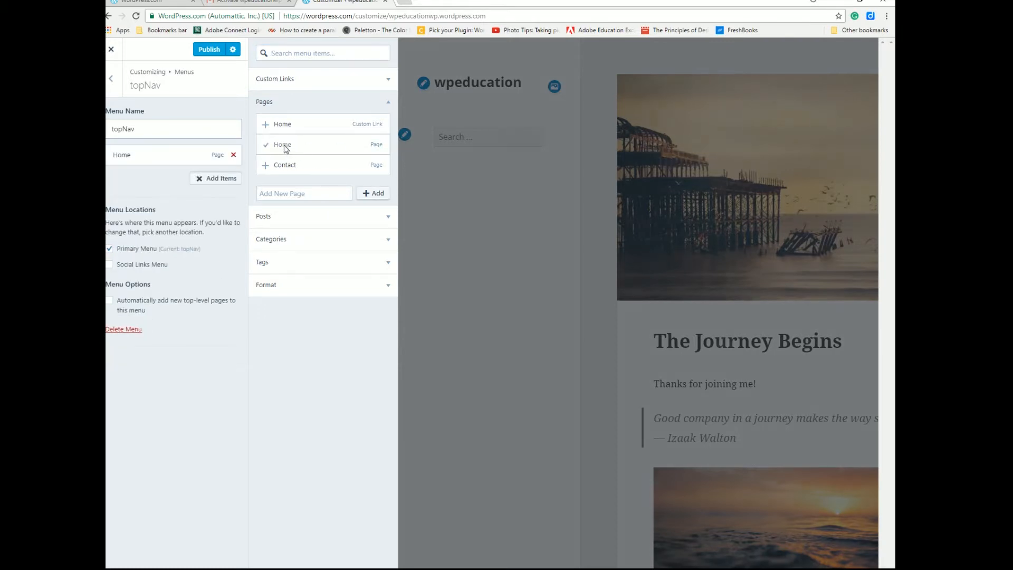
pyautogui.click(281, 171)
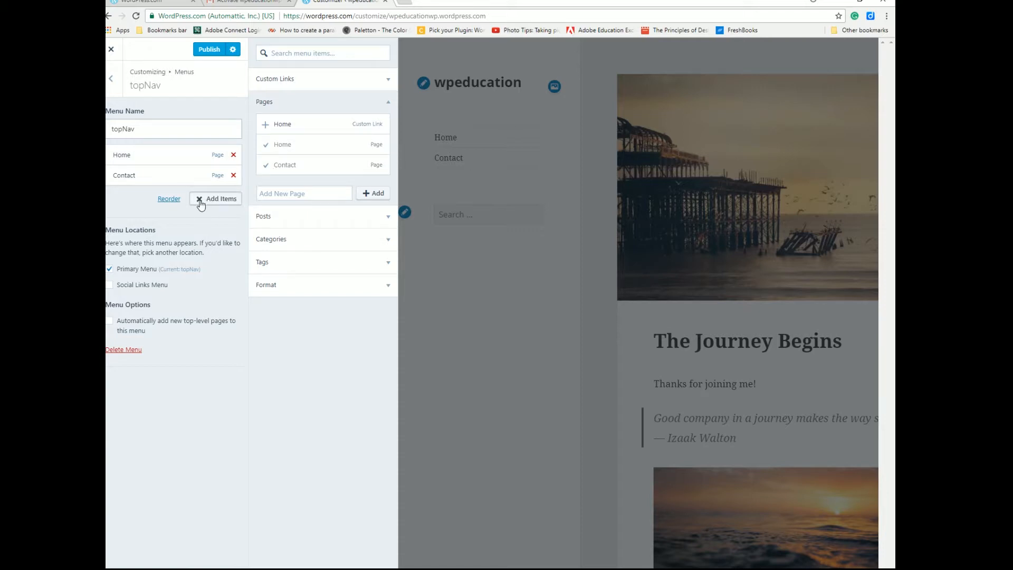
# Create new pages named FAQ, About Us and News from within the topNav menu's item list, adding each to the menu.
pyautogui.click(373, 195)
pyautogui.write('FAQ')
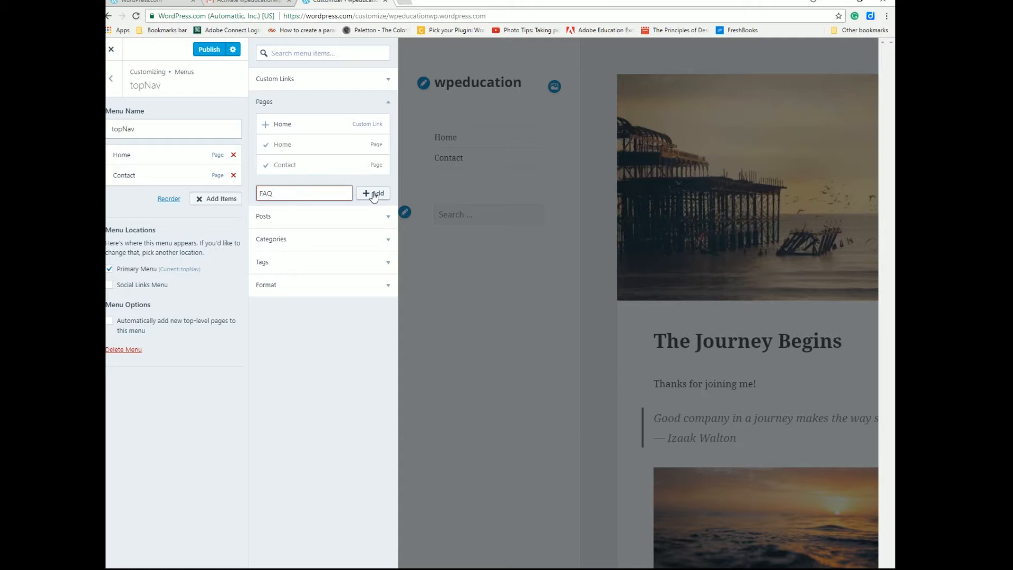
pyautogui.click(373, 194)
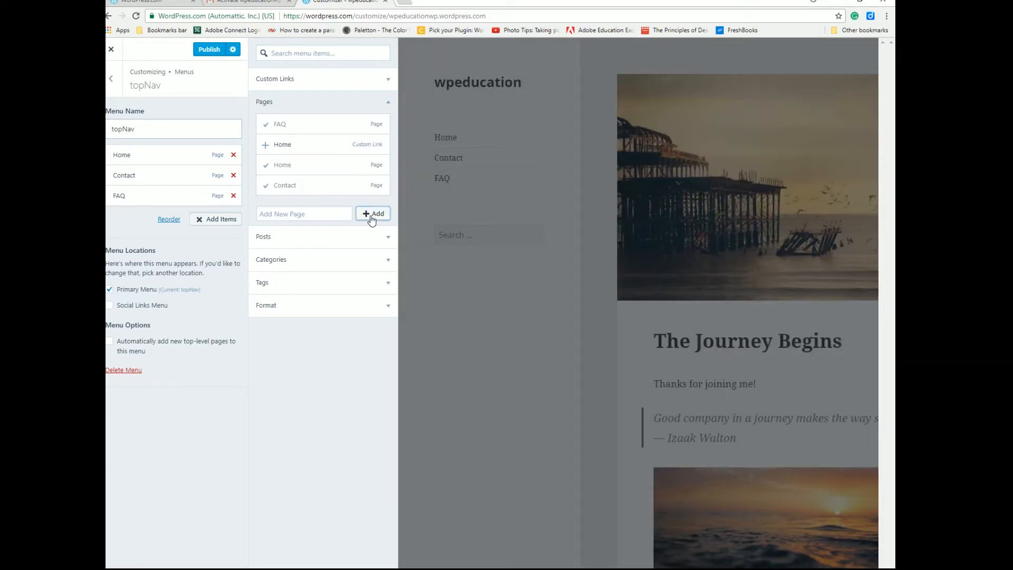
pyautogui.click(372, 218)
pyautogui.write('About Us')
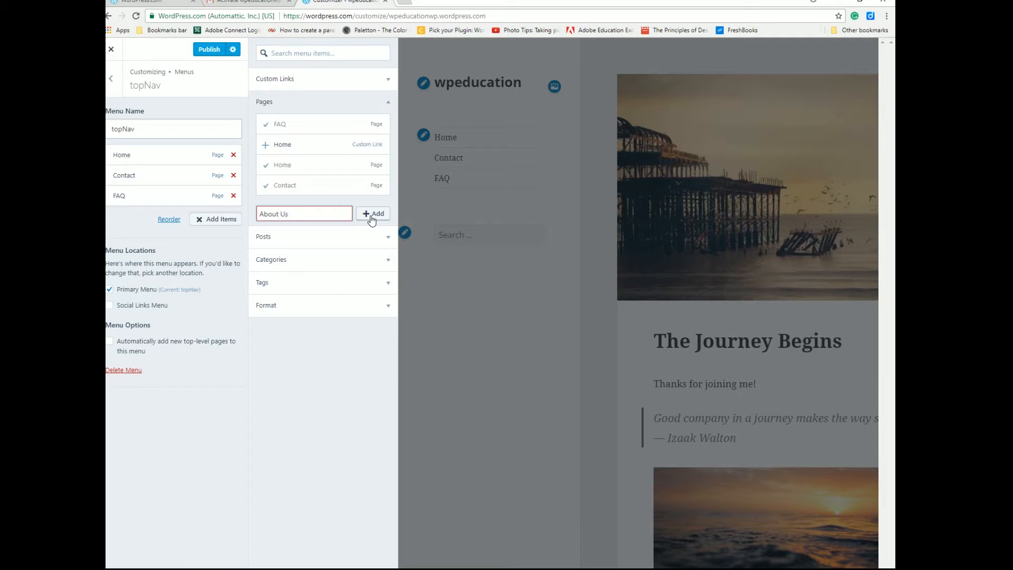
pyautogui.click(371, 216)
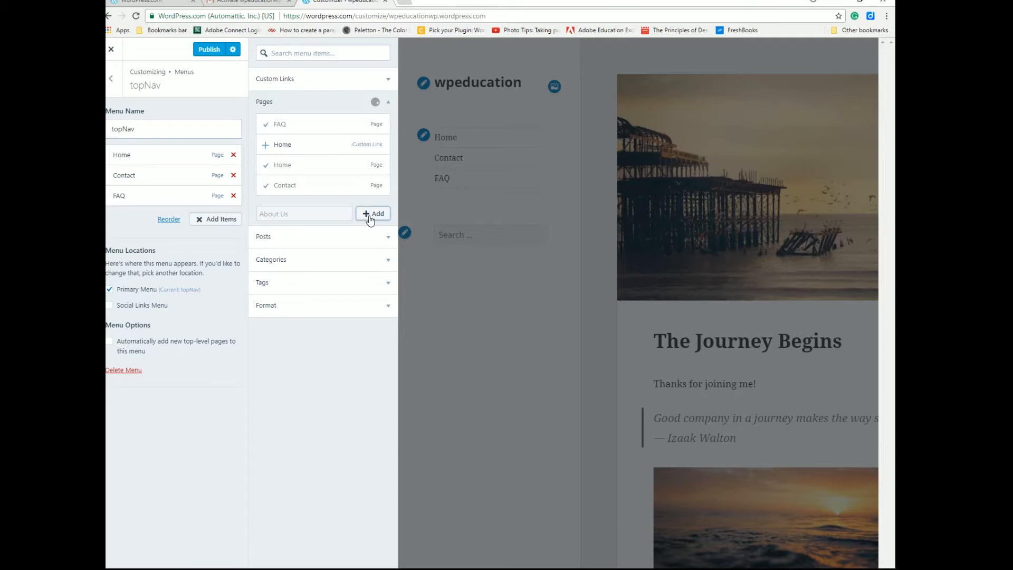
pyautogui.click(378, 231)
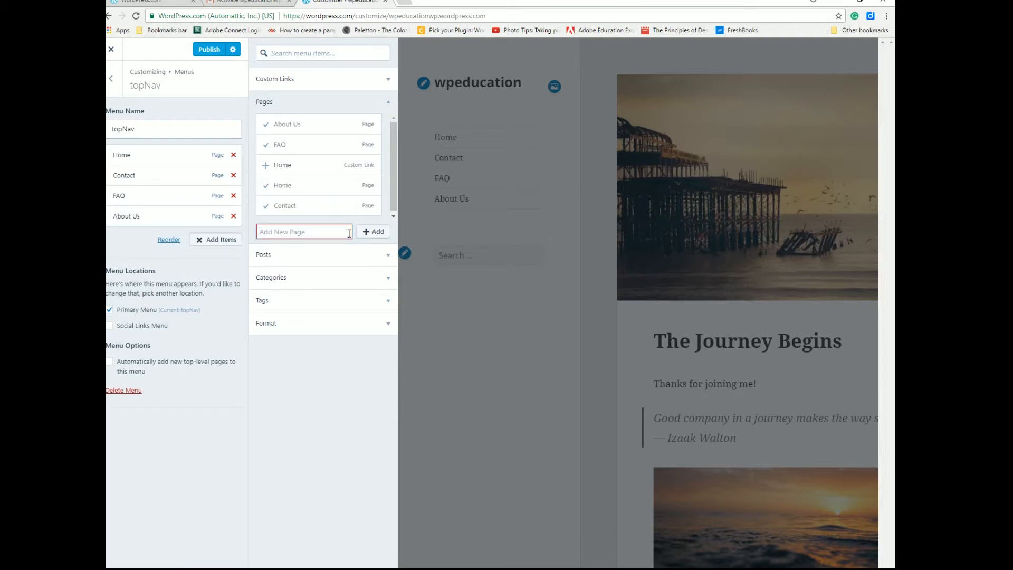
pyautogui.write('News')
pyautogui.click(377, 233)
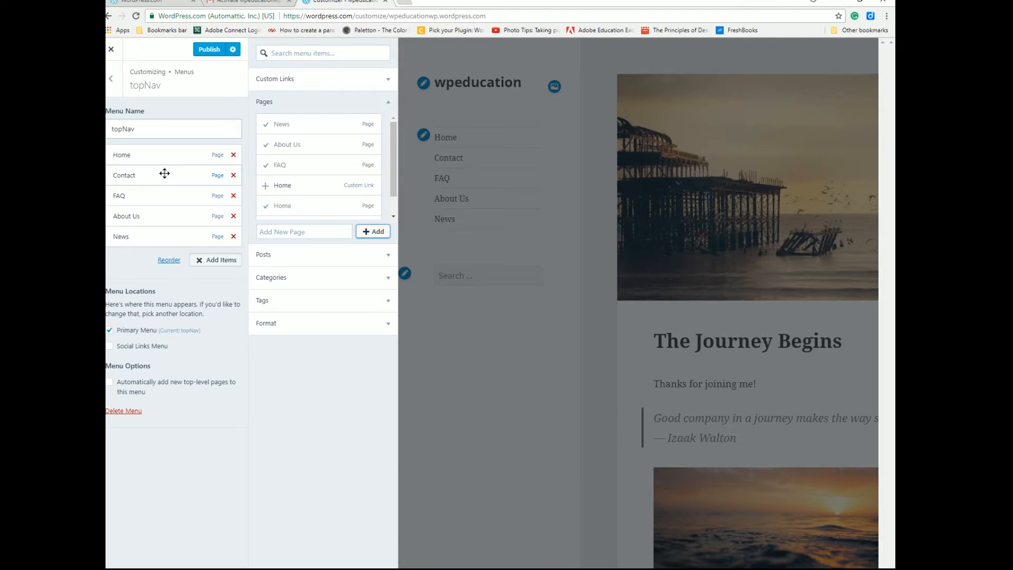
# Reorder the topNav menu by moving Contact to the end and nesting FAQ under News.
pyautogui.moveTo(164, 172); pyautogui.dragTo(154, 235)
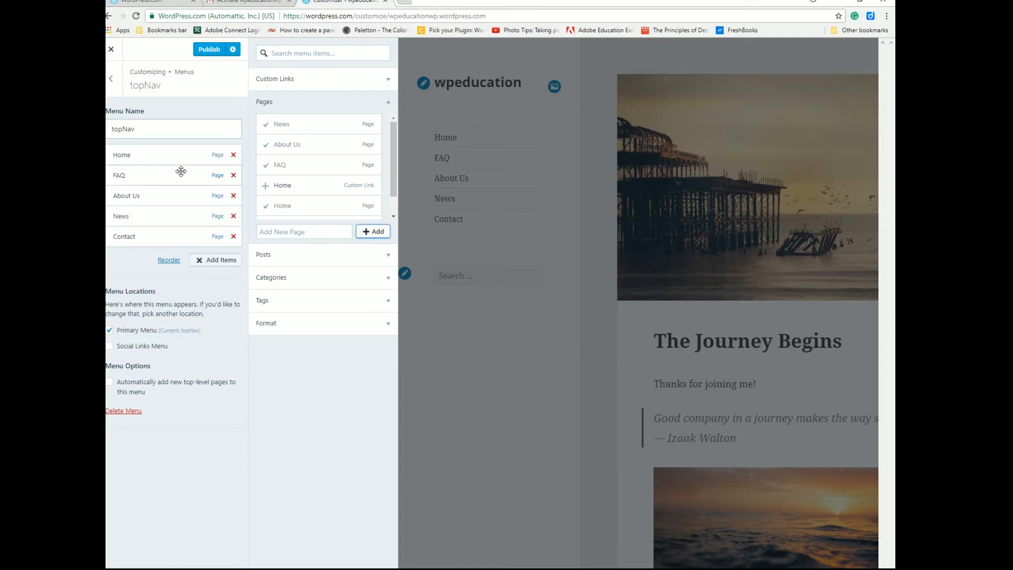
pyautogui.moveTo(181, 172); pyautogui.dragTo(190, 212)
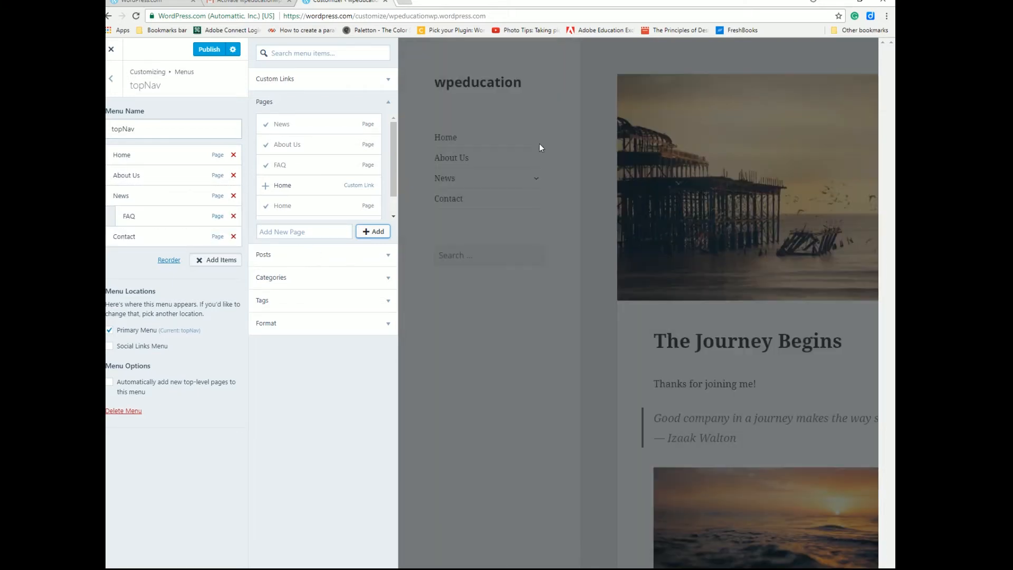
# Examine how the News submenu expands and collapses in the site preview.
pyautogui.click(537, 179)
pyautogui.click(387, 180)
pyautogui.click(387, 179)
pyautogui.click(387, 180)
pyautogui.click(387, 180)
pyautogui.click(387, 179)
pyautogui.click(387, 180)
pyautogui.click(387, 180)
pyautogui.click(387, 180)
pyautogui.click(387, 180)
# Move FAQ out from under News to the menu's top level, publish the menu changes and close the customizer.
pyautogui.moveTo(151, 214); pyautogui.dragTo(136, 211)
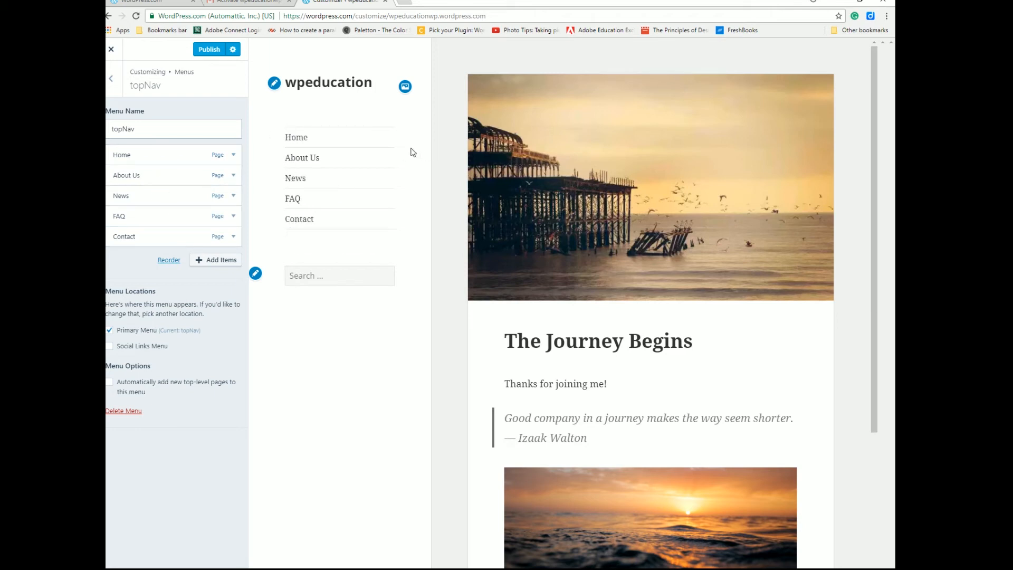
pyautogui.click(202, 49)
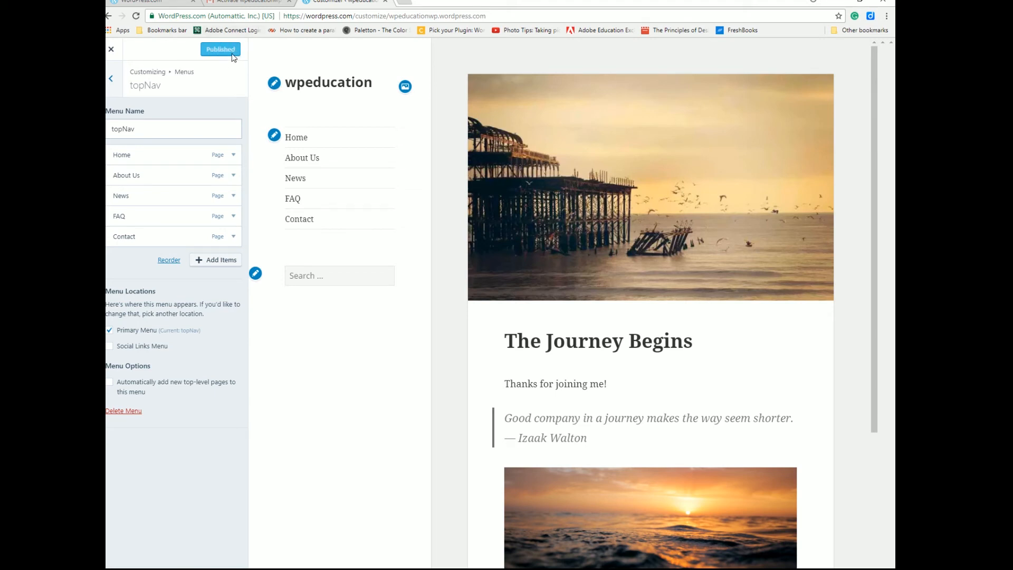
pyautogui.click(111, 50)
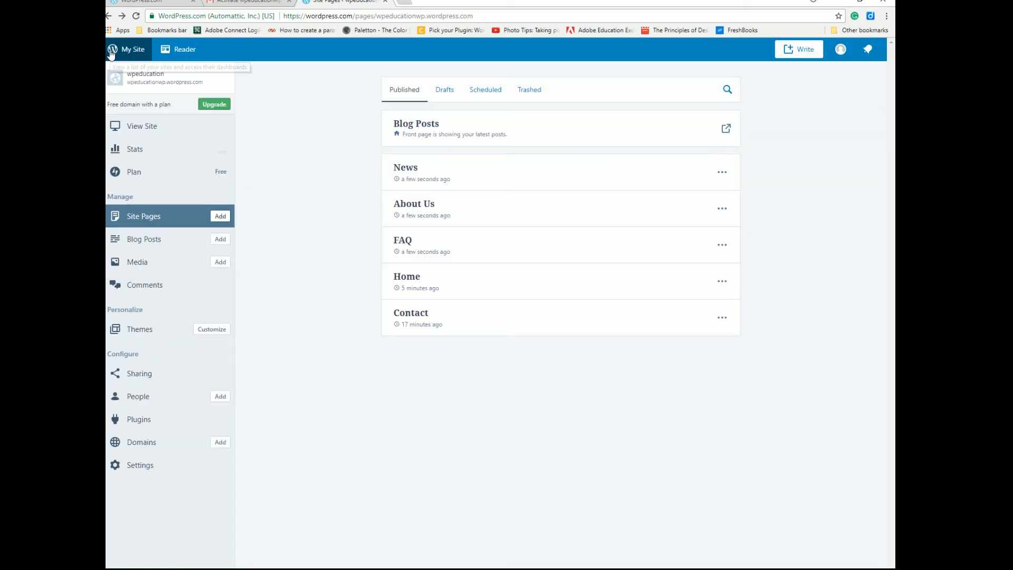
# Visit the live wpeducation site and check the Home, About Us, News, FAQ and Contact pages through the navigation menu.
pyautogui.click(139, 128)
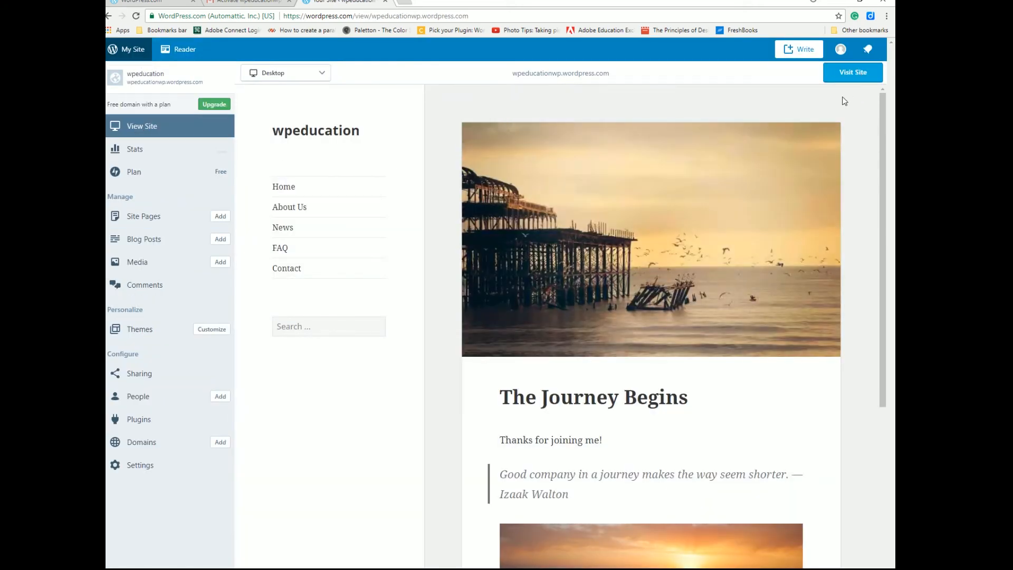
pyautogui.click(852, 70)
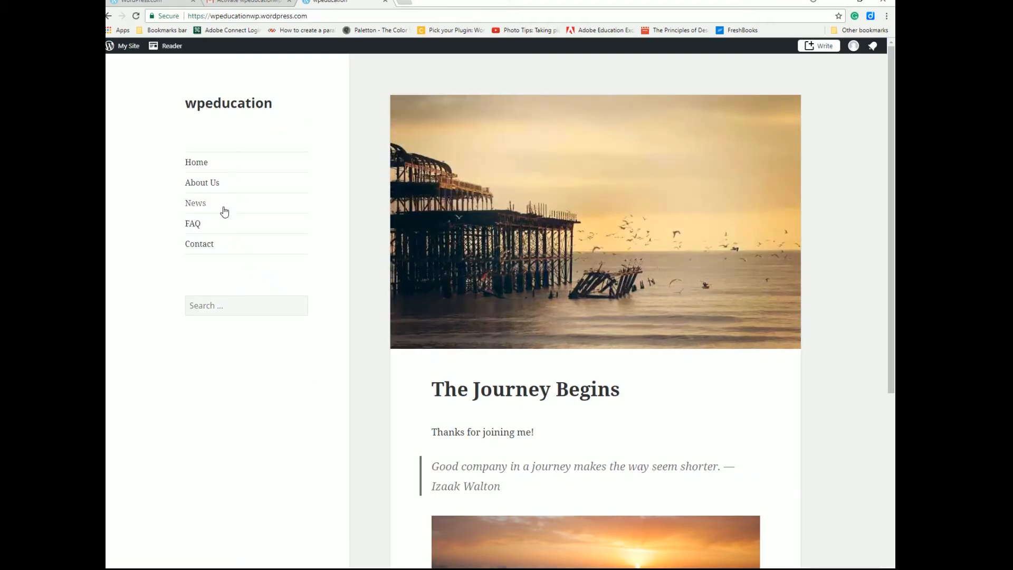
pyautogui.click(216, 164)
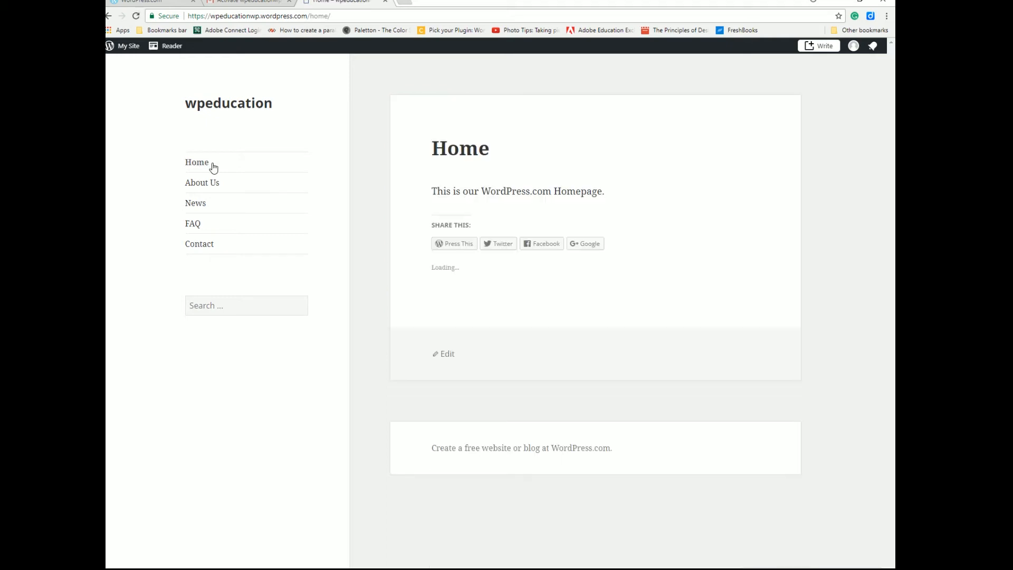
pyautogui.click(206, 185)
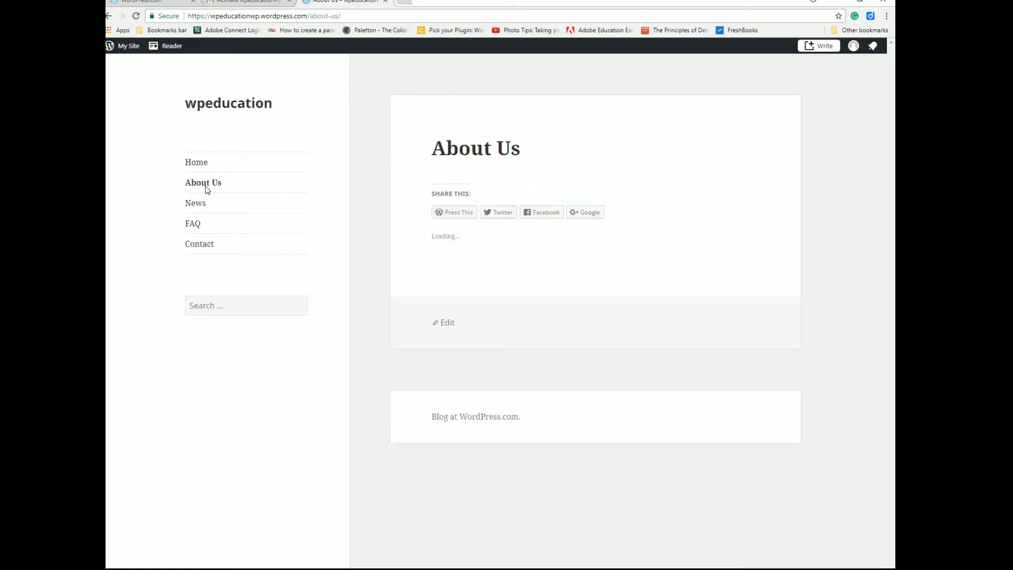
pyautogui.click(199, 208)
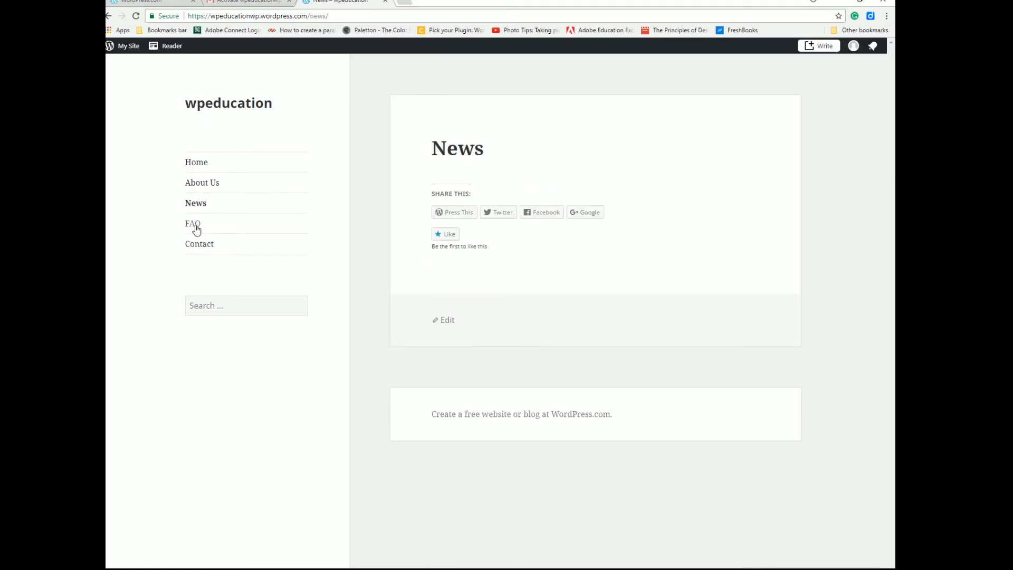
pyautogui.click(194, 225)
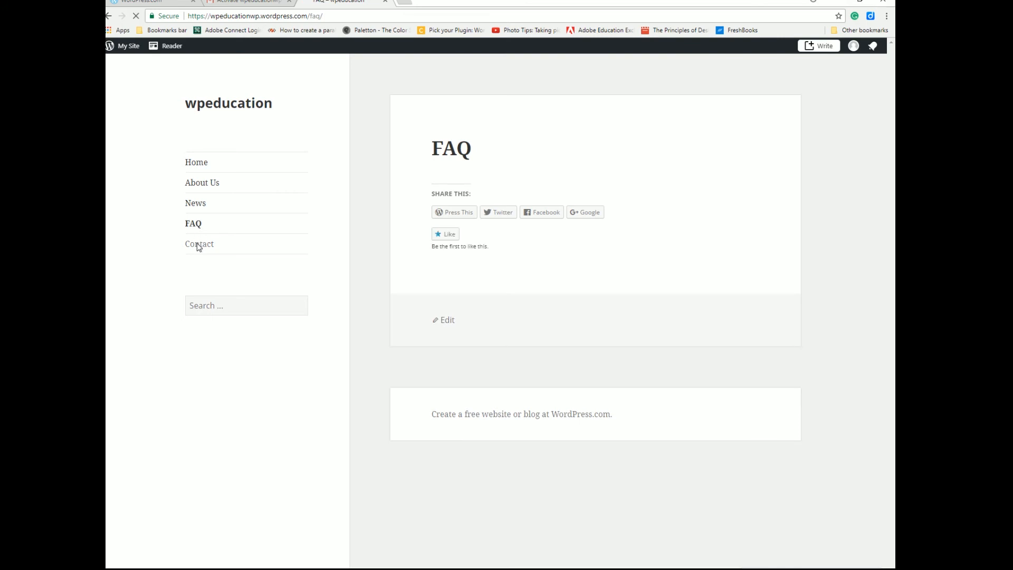
pyautogui.click(199, 245)
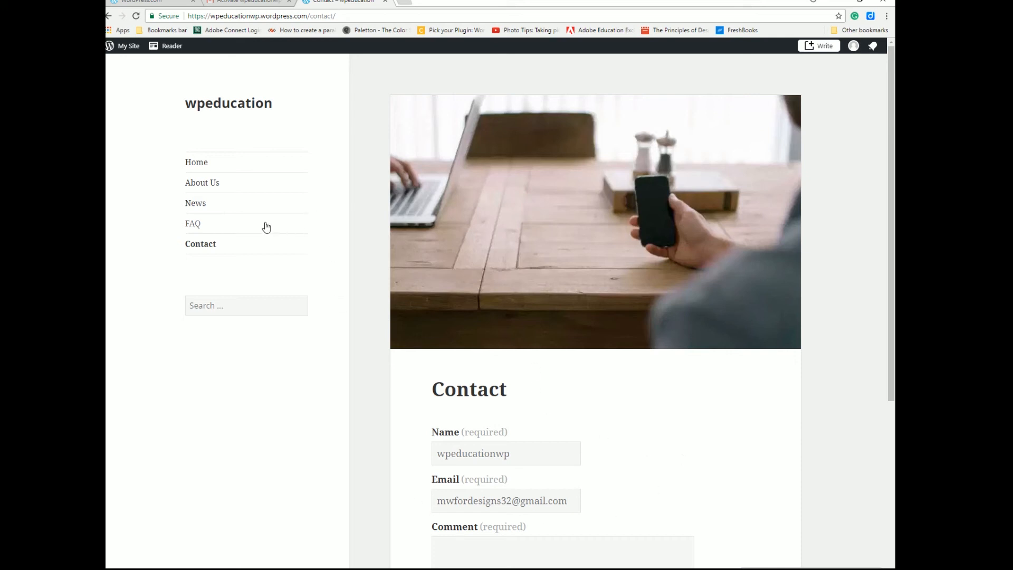
pyautogui.click(206, 160)
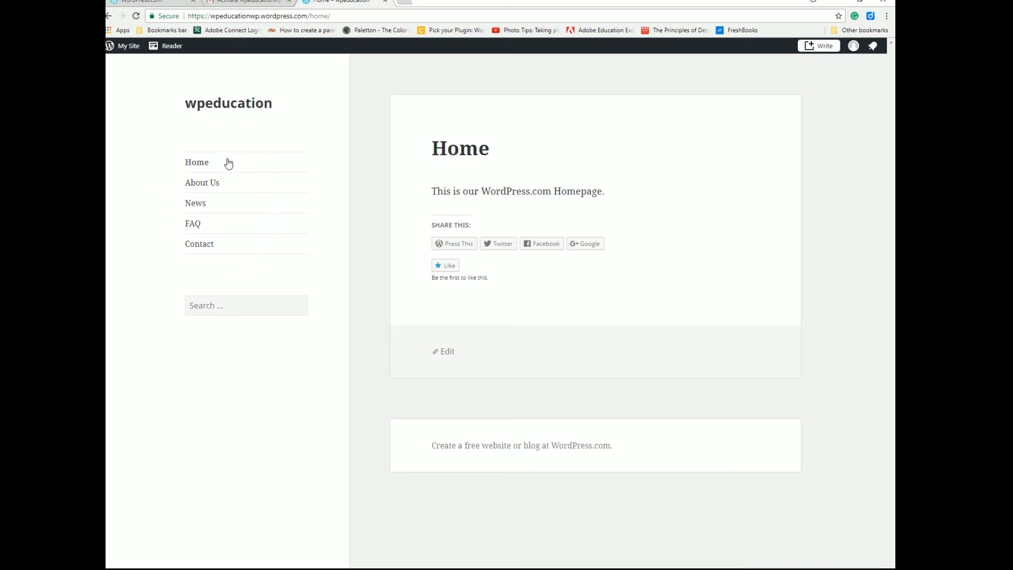
pyautogui.click(195, 205)
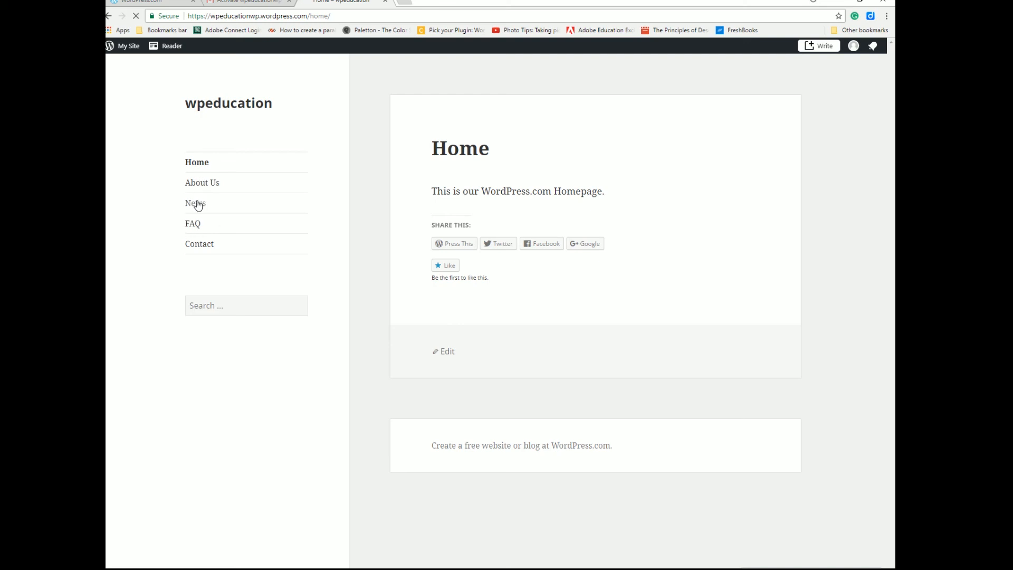